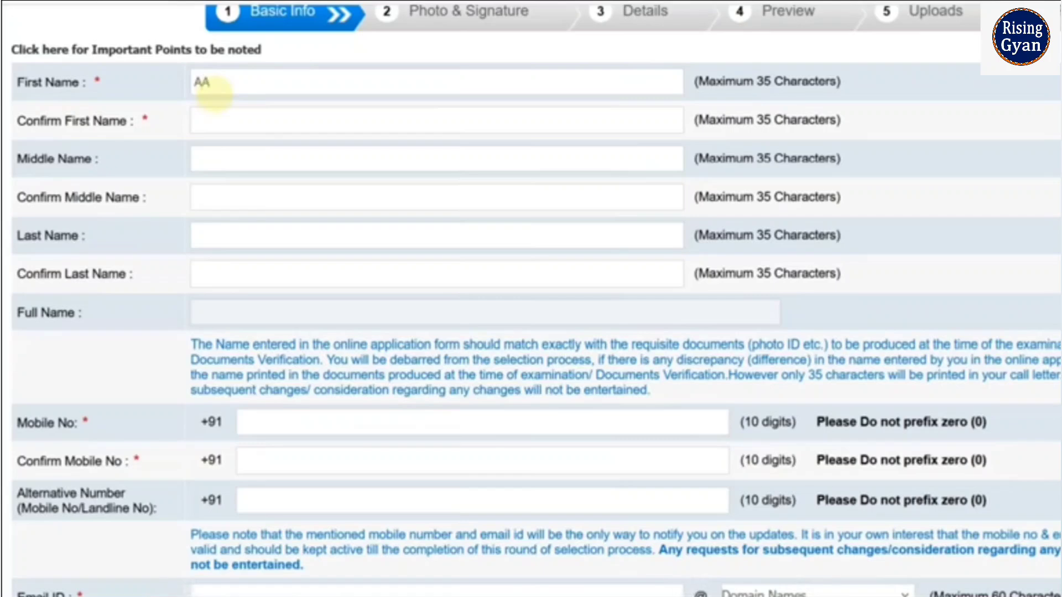
Step: Enter and confirm the candidate's first name and last name in the basic information form
key(Tab)
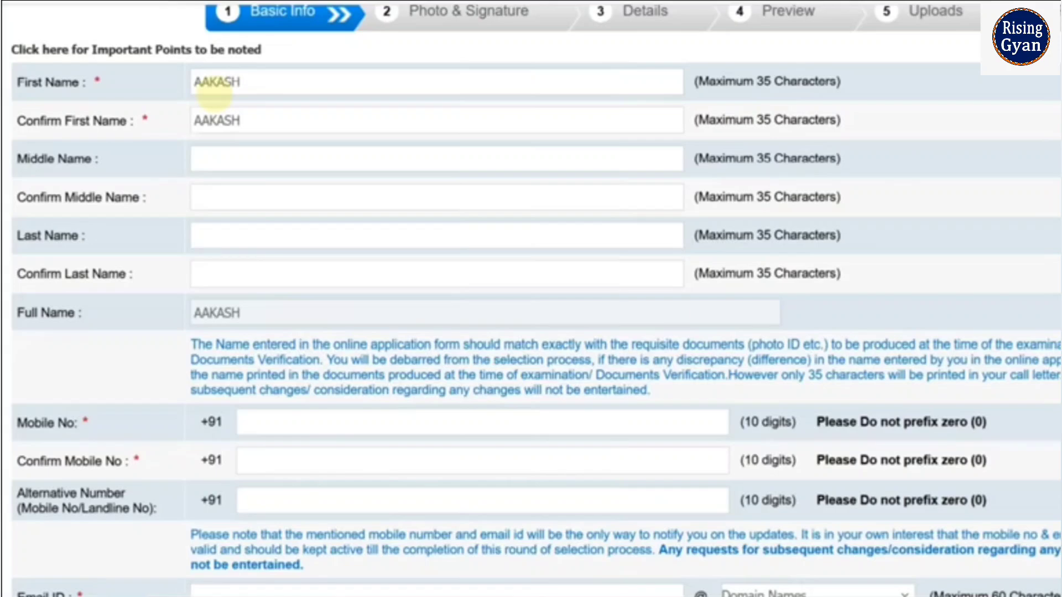
key(Tab)
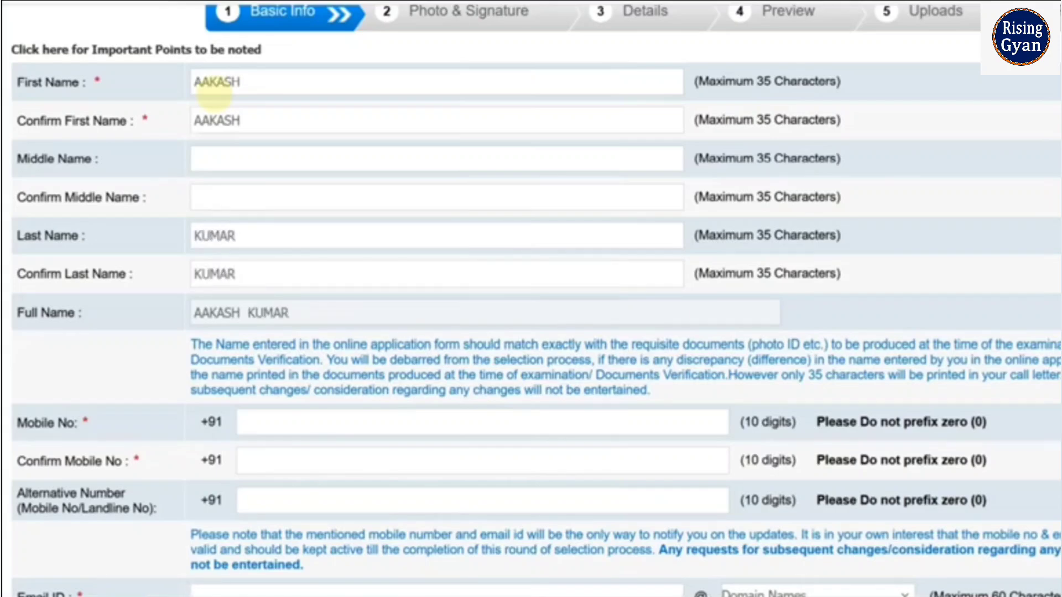
Step: Enter and confirm the candidate's e-mail address using the gmail.com domain, and submit the basic information
scroll(221, 111, down, 5)
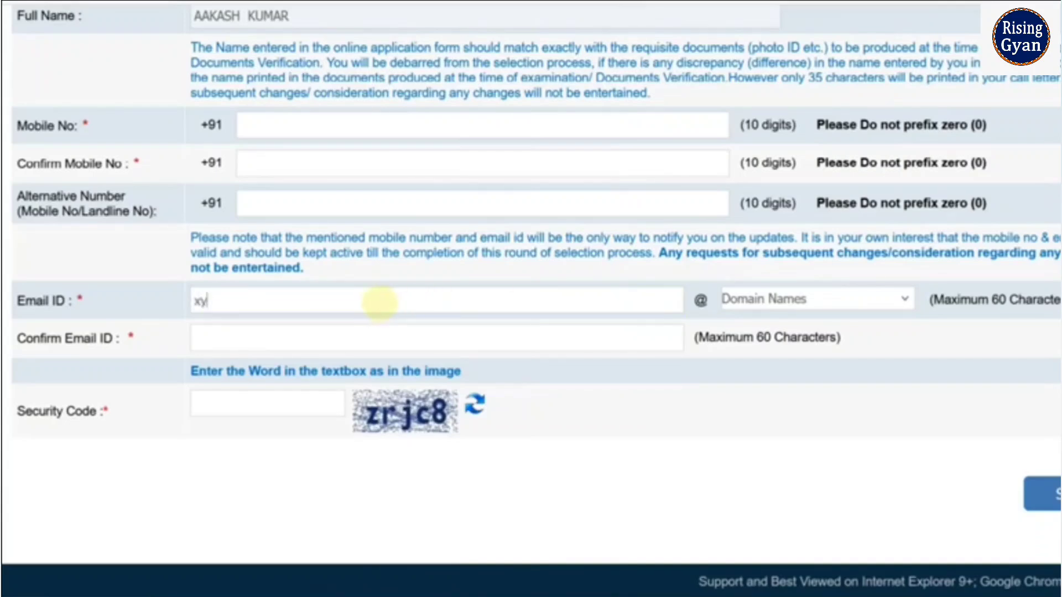
click(796, 302)
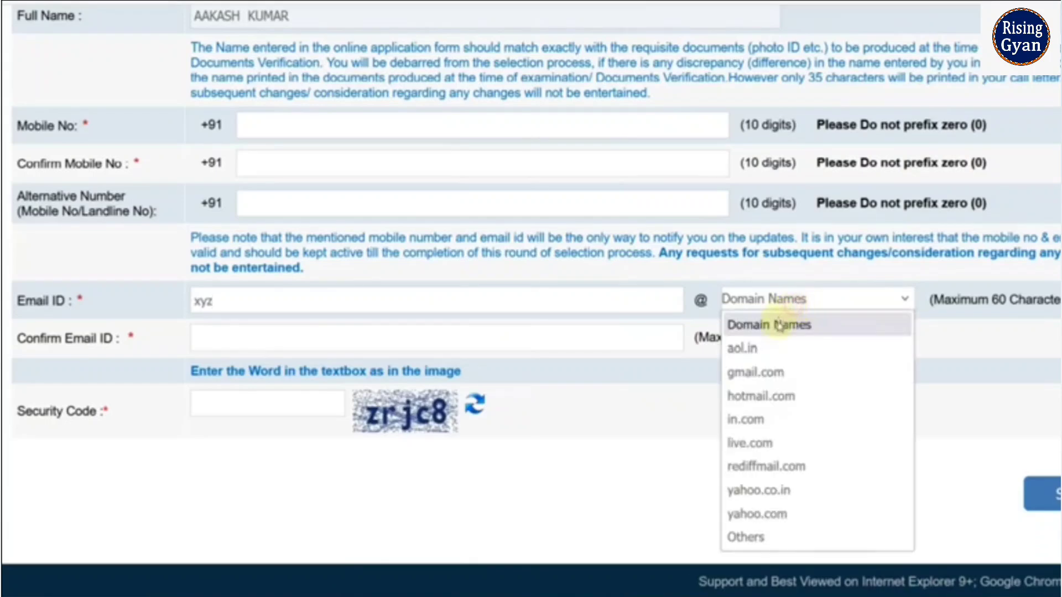
click(766, 368)
click(314, 348)
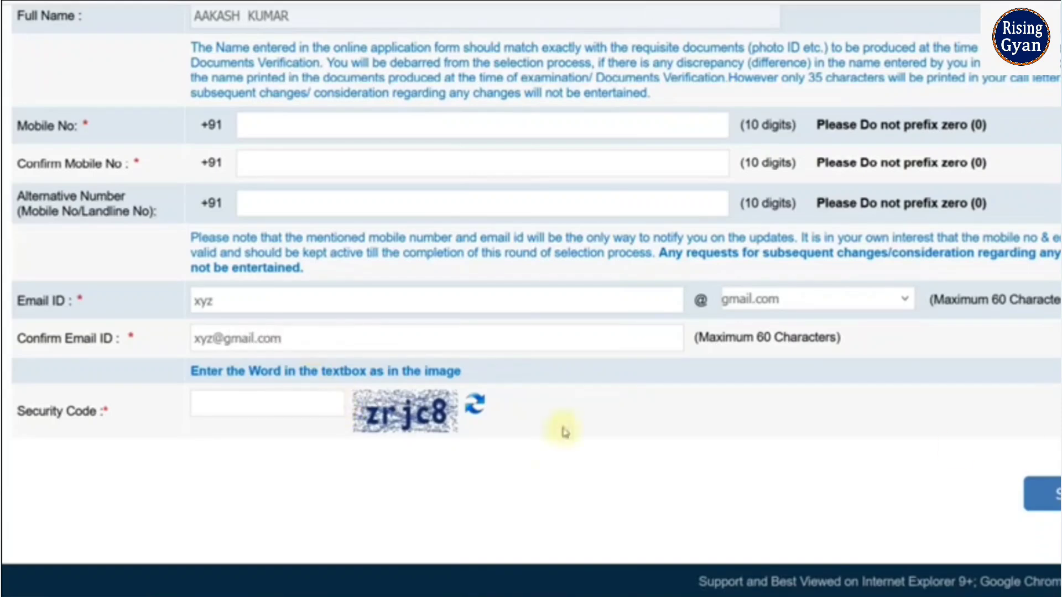
click(1028, 496)
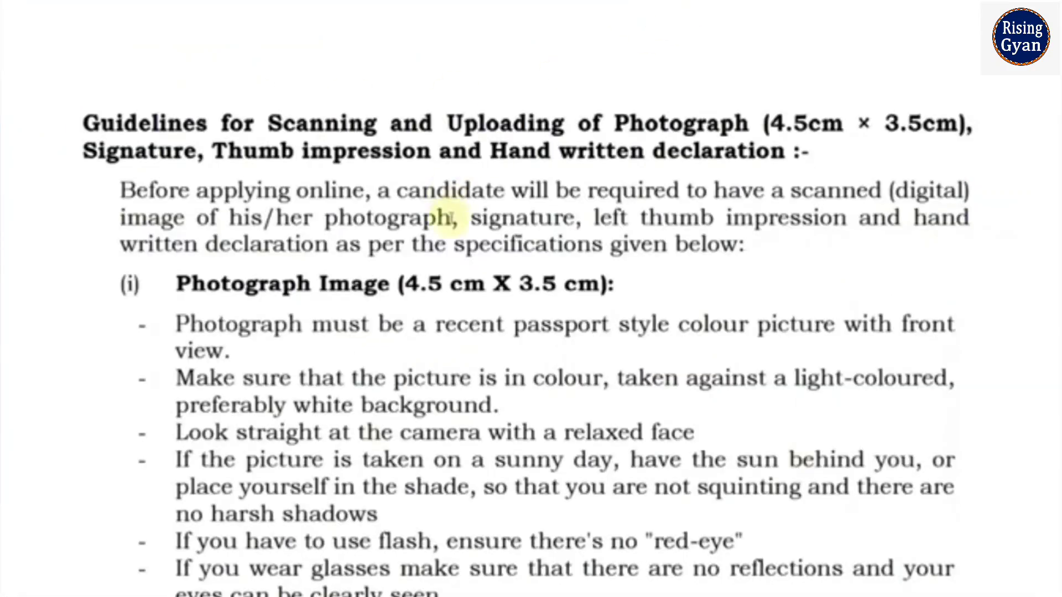
Step: Examine the scanning guidelines for the photograph's required file size and the live photograph capture requirements
scroll(445, 199, down, 1)
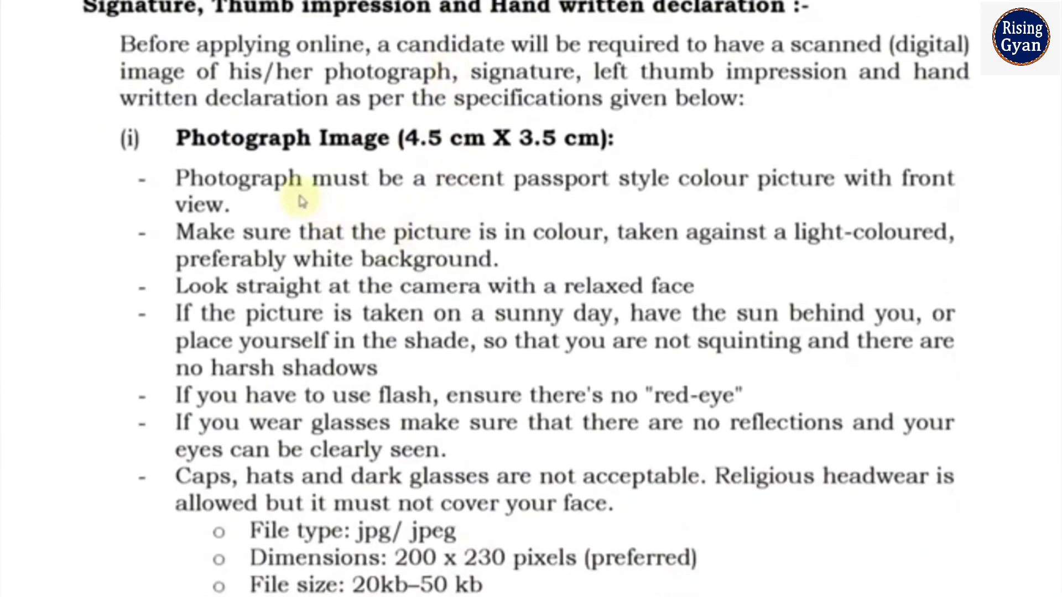
scroll(320, 194, down, 4)
drag(353, 368, 423, 366)
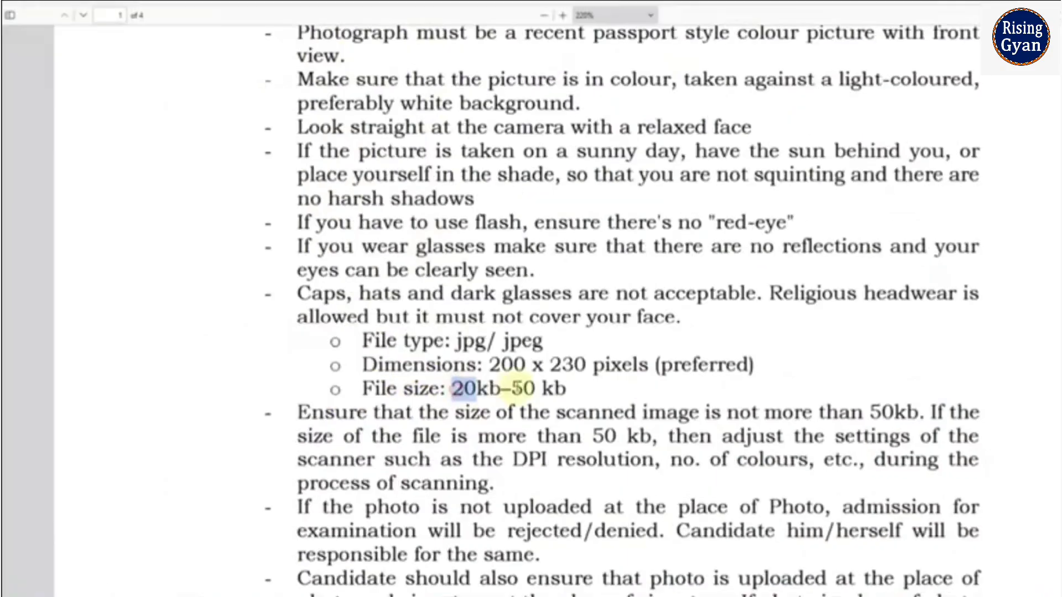
drag(508, 388, 576, 390)
scroll(553, 381, down, 9)
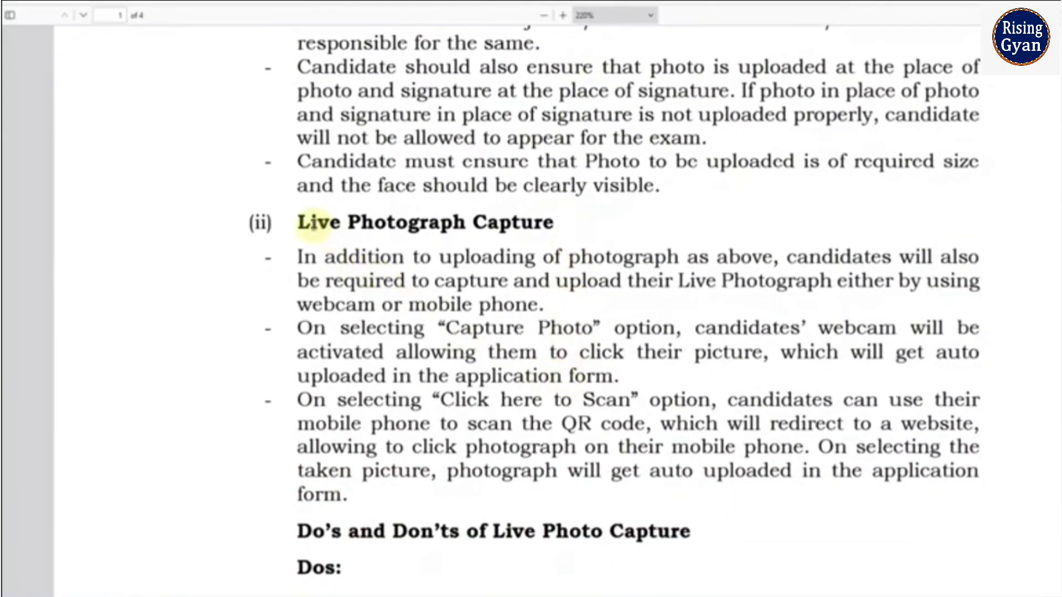
drag(307, 224, 465, 225)
drag(675, 279, 788, 282)
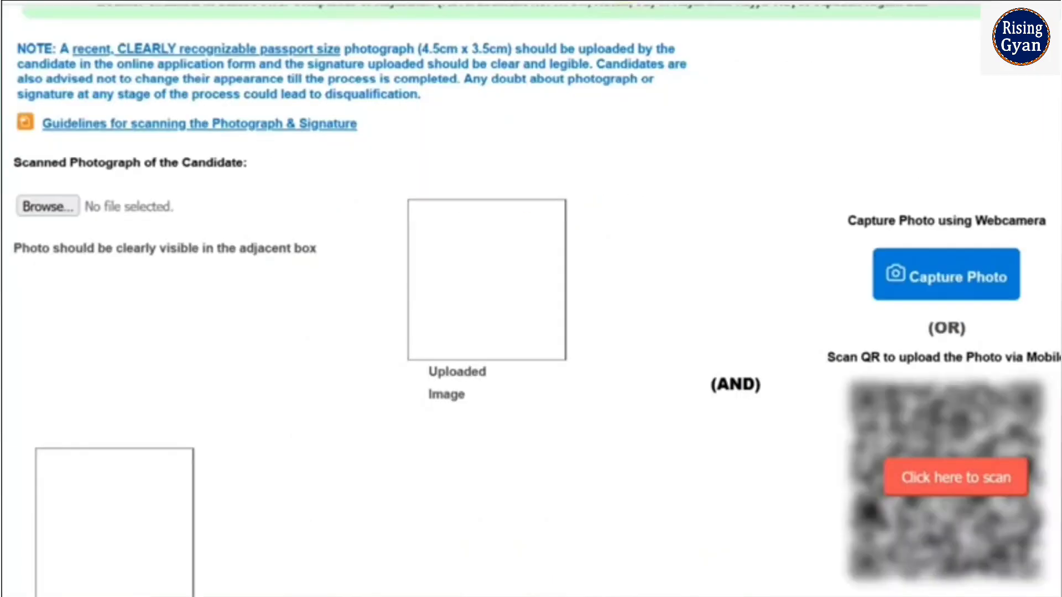
Step: Open the webcam photo capture and allow the site to use the camera
click(966, 291)
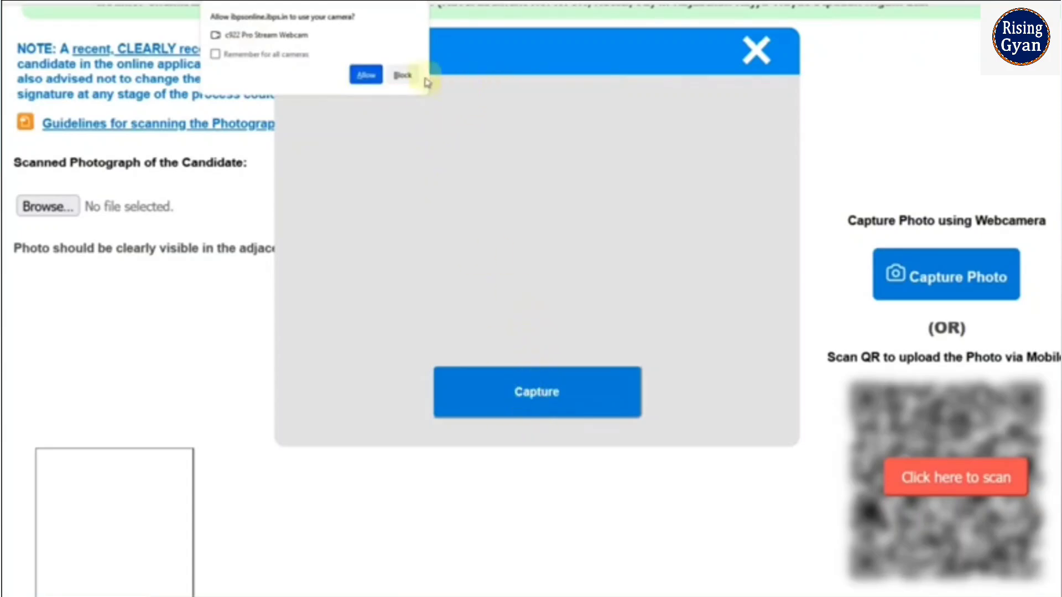
click(366, 76)
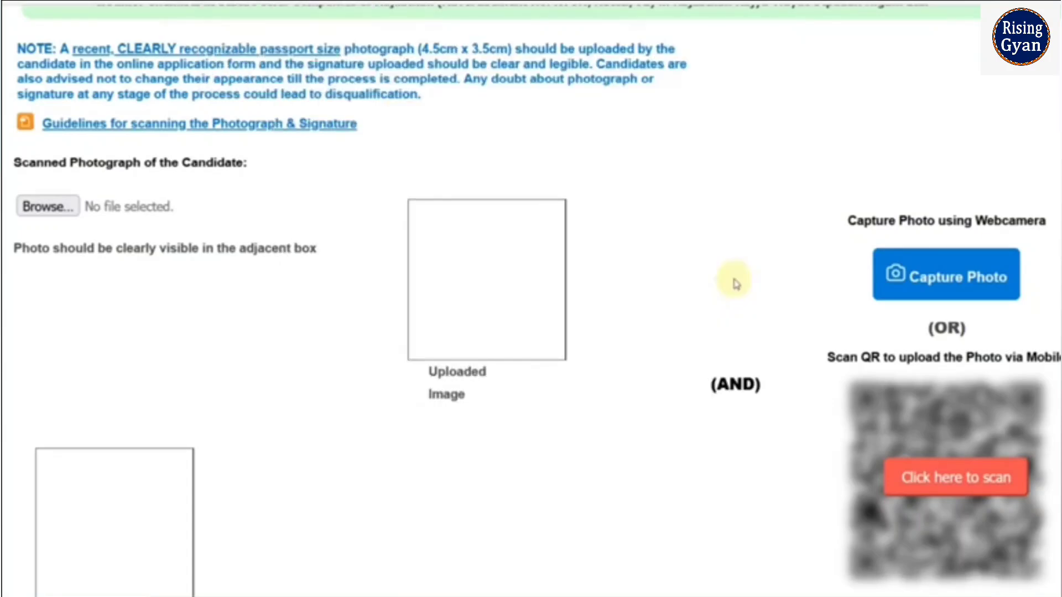
scroll(735, 282, down, 2)
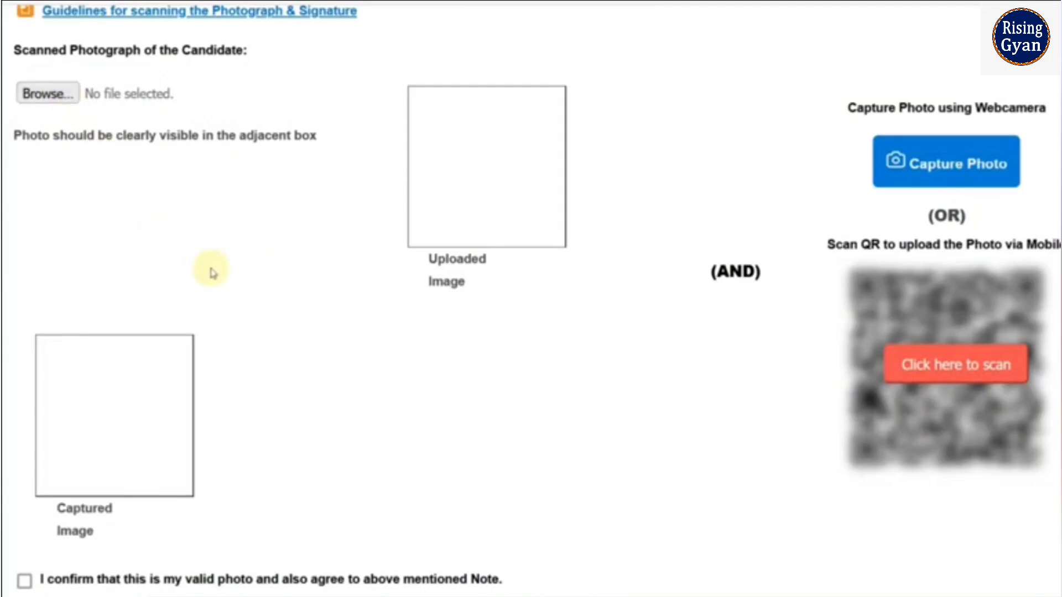
scroll(216, 275, down, 5)
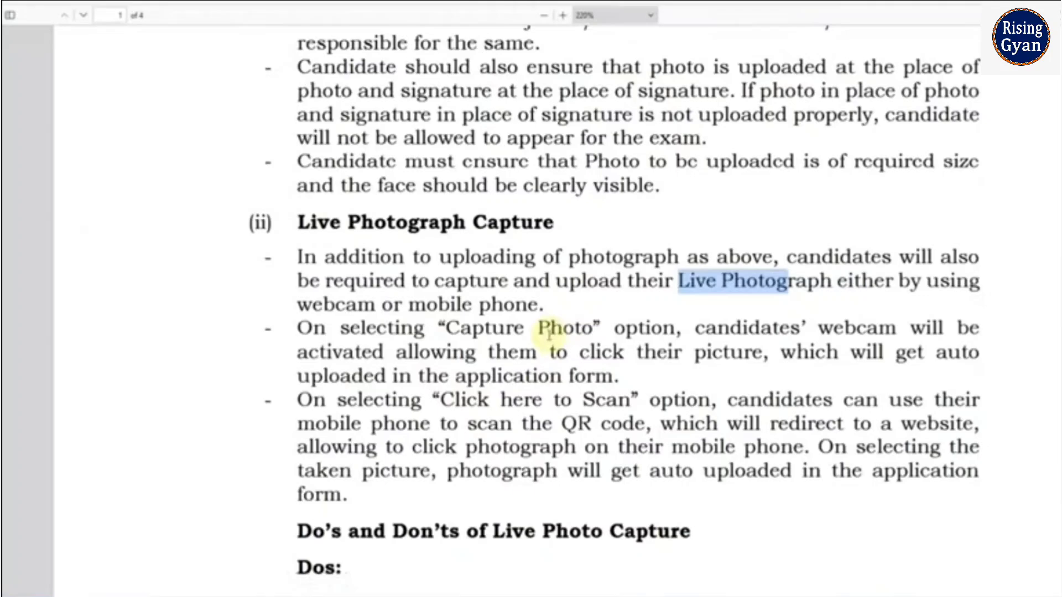
Step: Examine the live photo do's and don'ts and signature file size in the guidelines, and the exam centre rules in the notification
scroll(560, 260, down, 7)
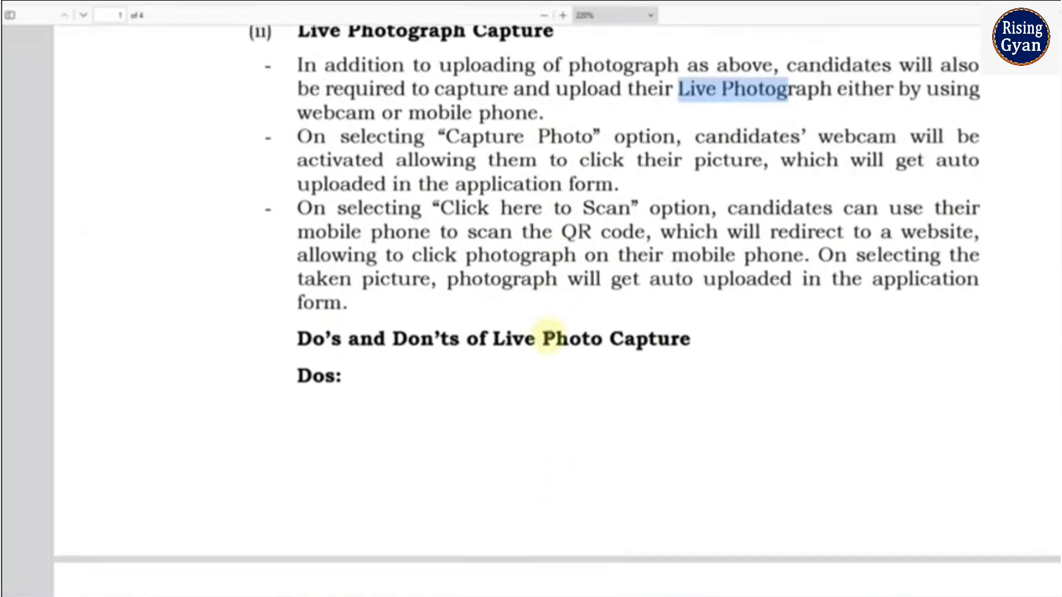
scroll(549, 339, down, 9)
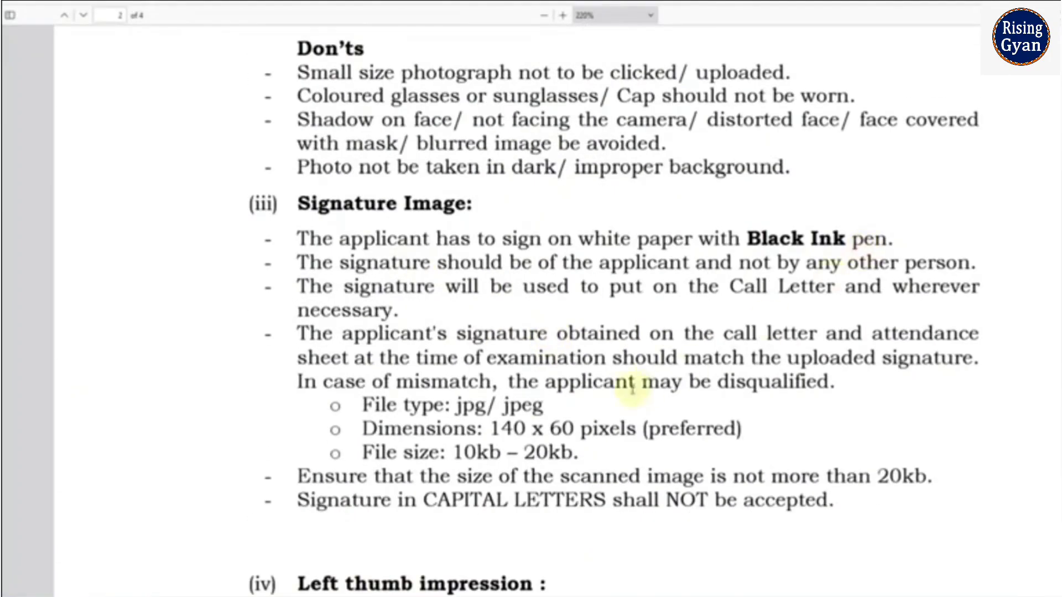
scroll(794, 379, down, 1)
drag(454, 387, 616, 393)
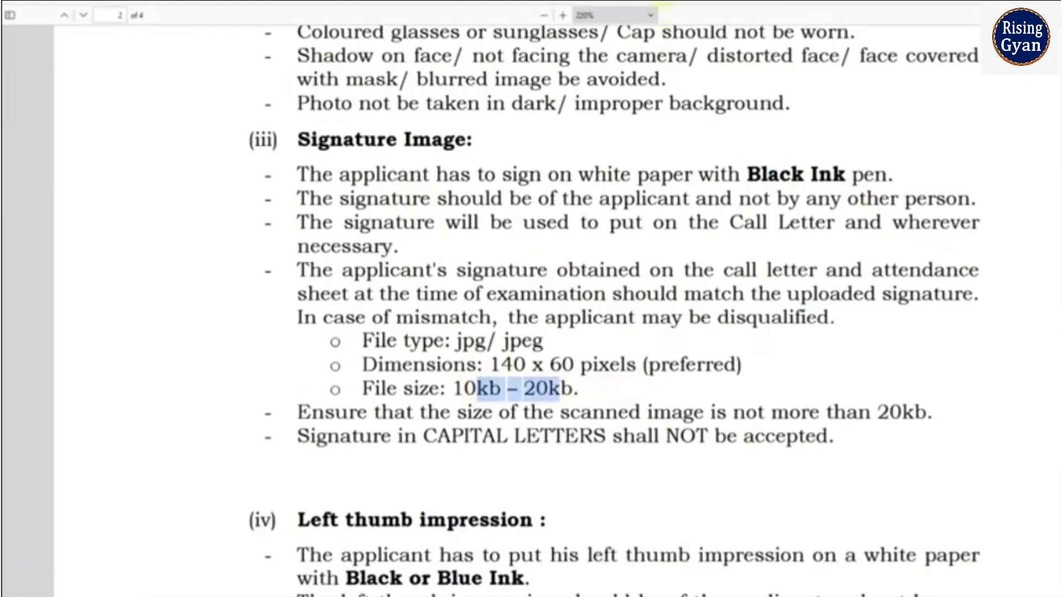
click(645, 148)
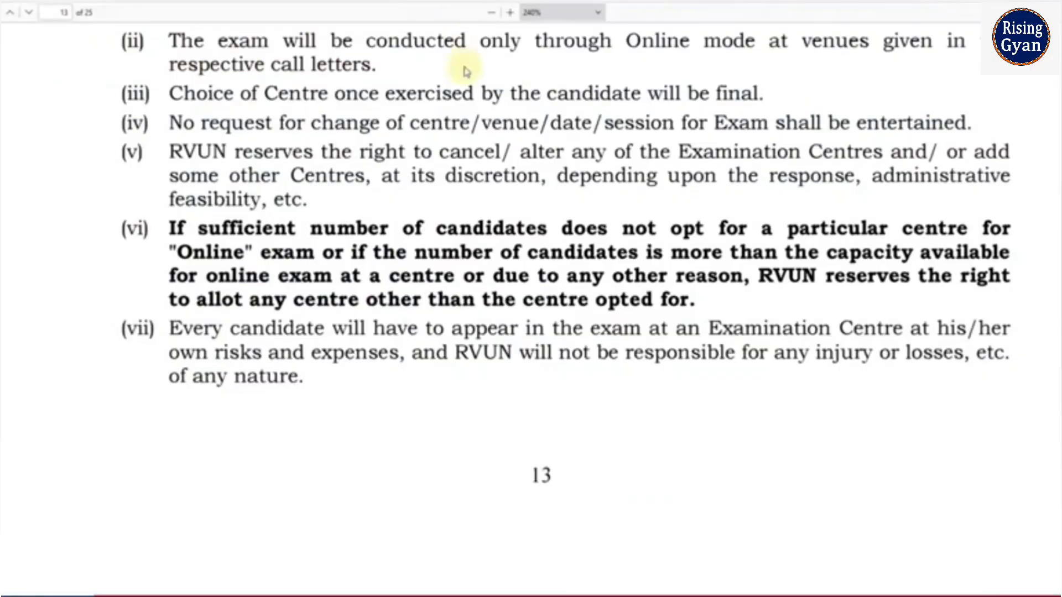
scroll(520, 234, up, 8)
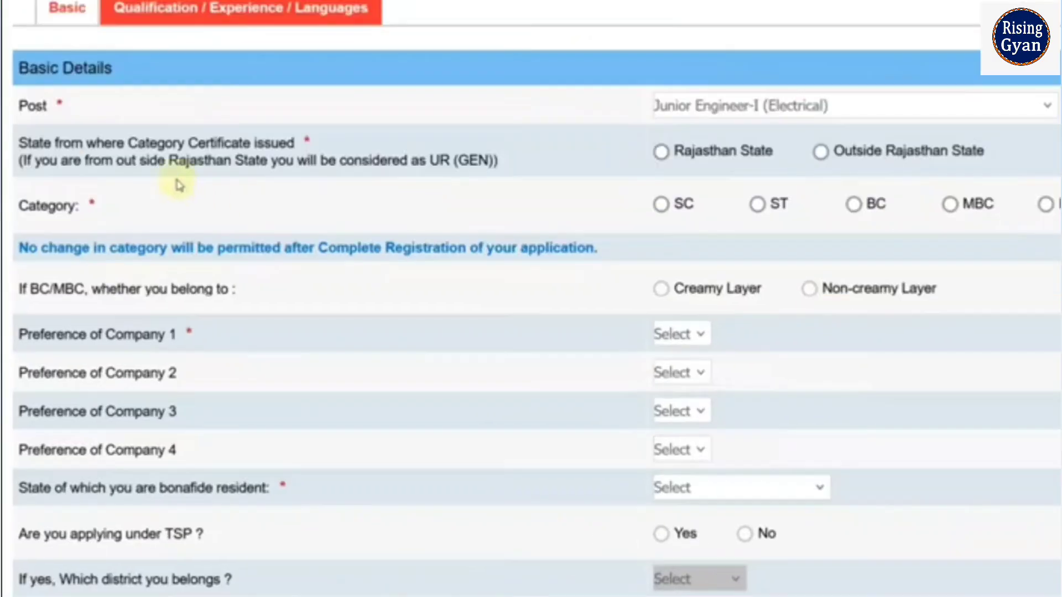
Step: Set the category certificate's issuing state to Outside Rajasthan State and the category to UR
click(663, 153)
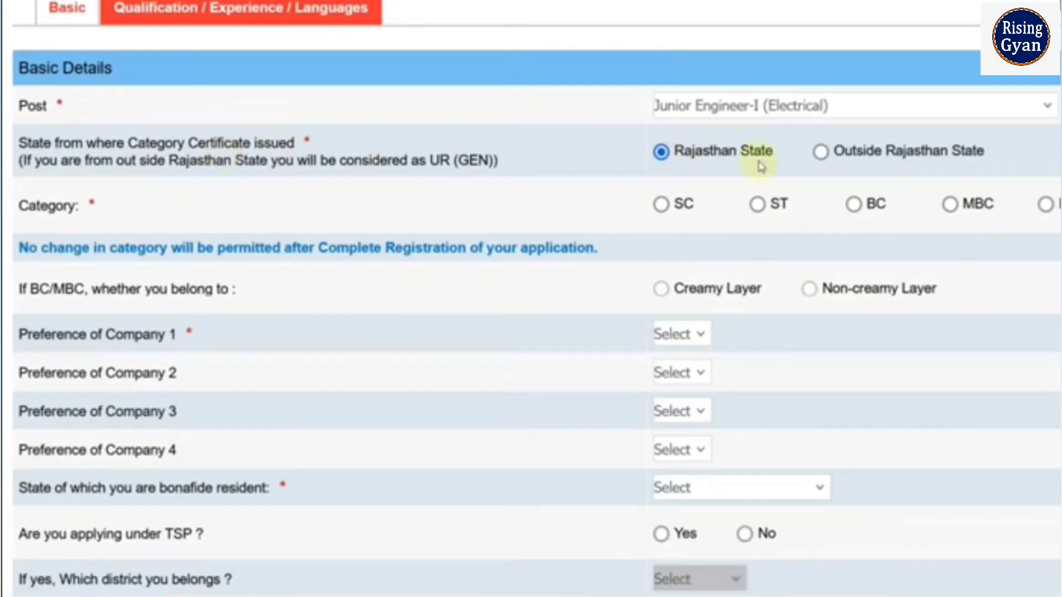
click(820, 153)
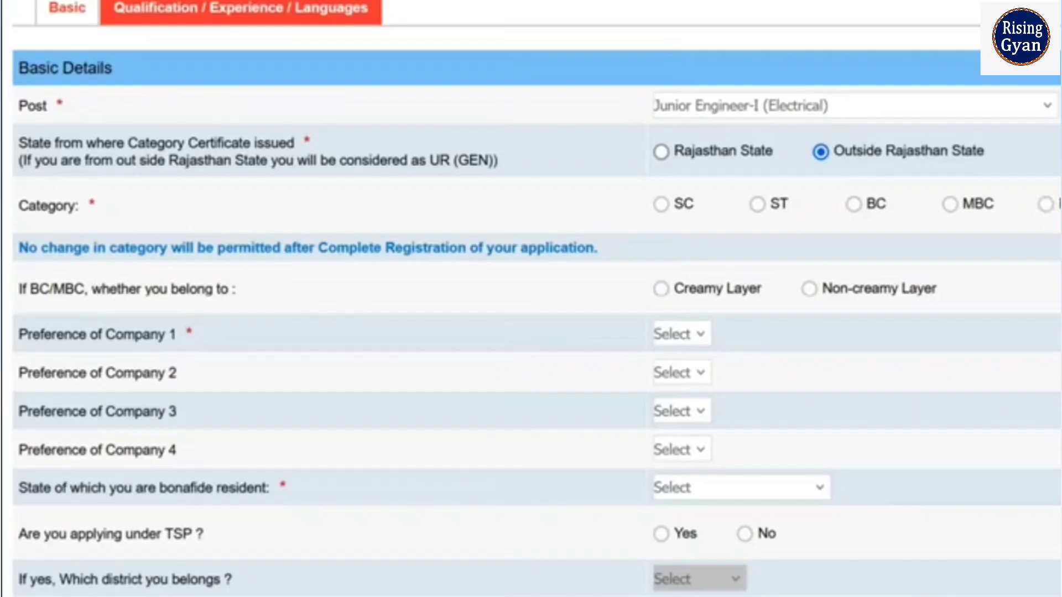
click(1059, 204)
click(763, 319)
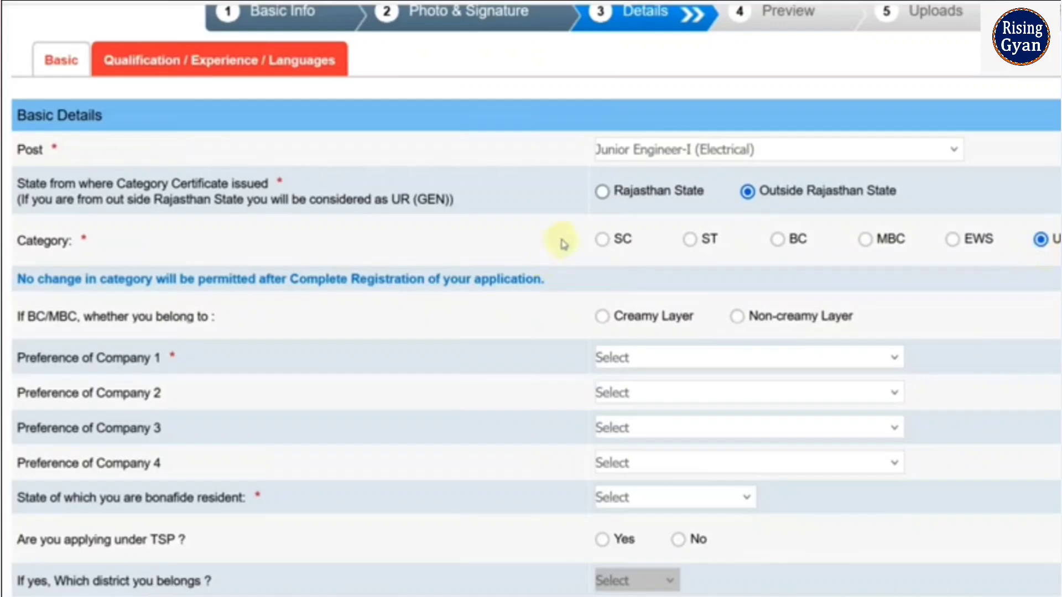
Step: Set the category certificate's issuing state to Rajasthan State and the category to BC, Non-creamy Layer
click(602, 193)
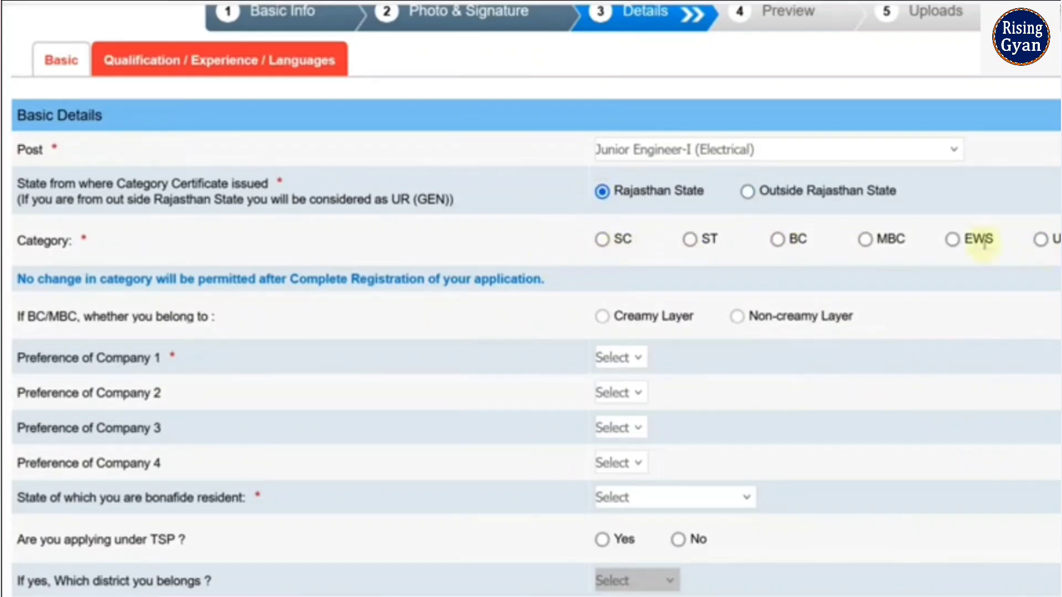
click(767, 245)
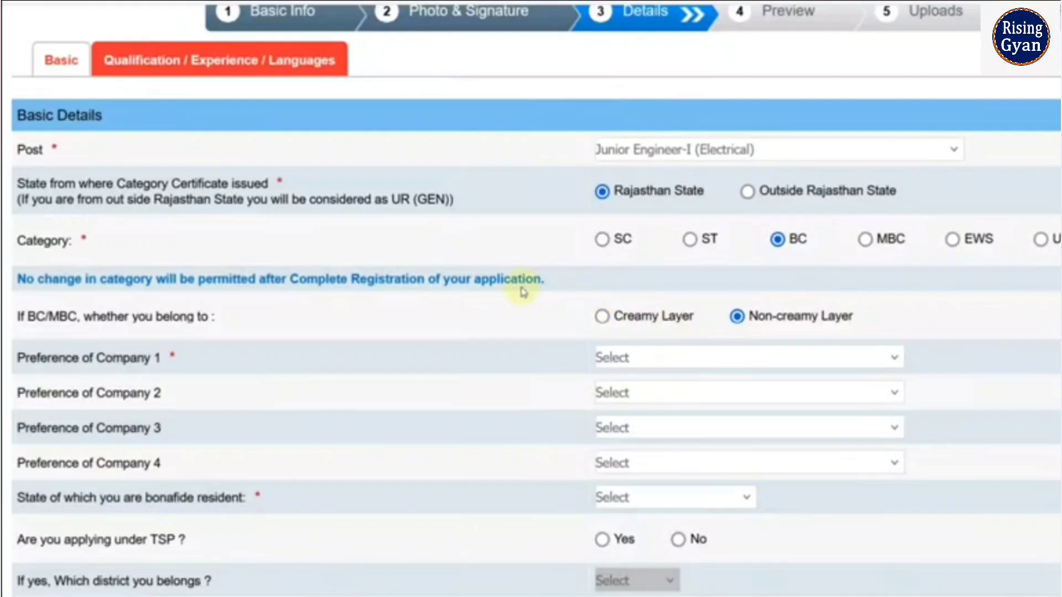
Step: Set company preferences 1 to 4 to JVVN, JdVVN, RVUN and AVVN, in that order
scroll(521, 288, down, 2)
click(621, 252)
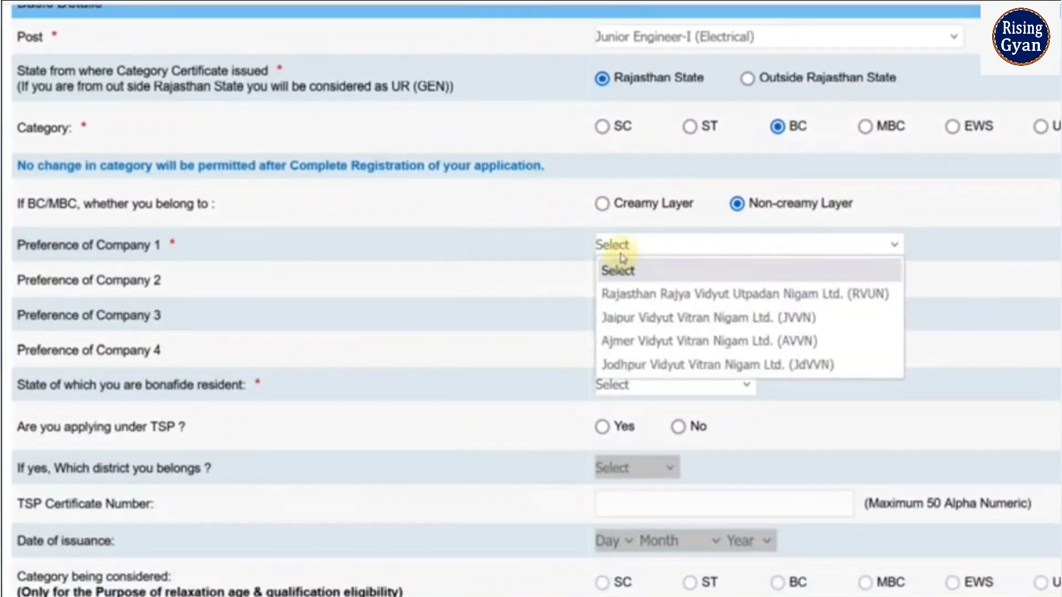
click(640, 317)
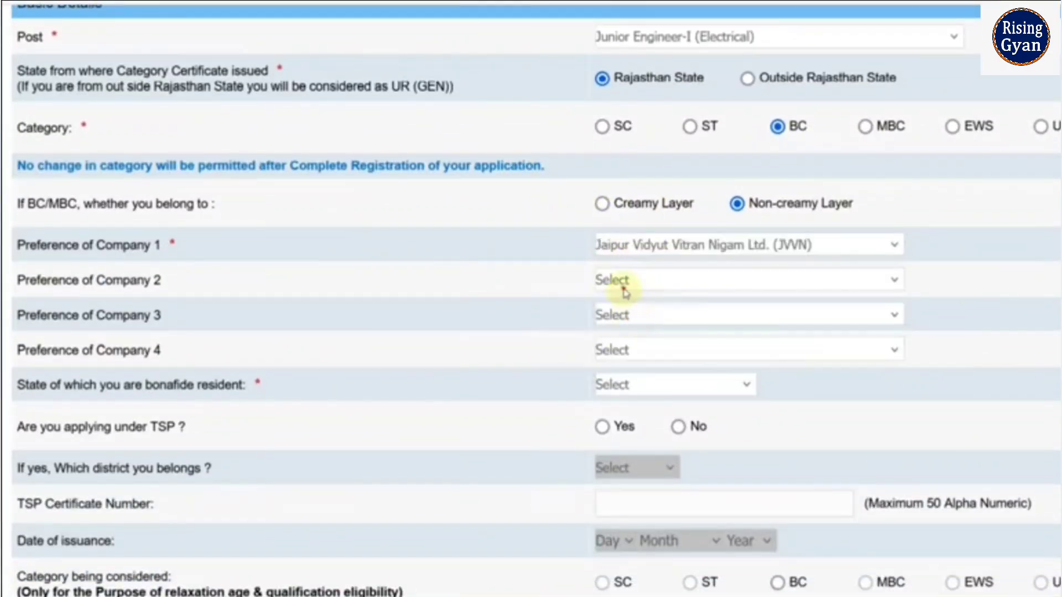
click(623, 281)
click(620, 399)
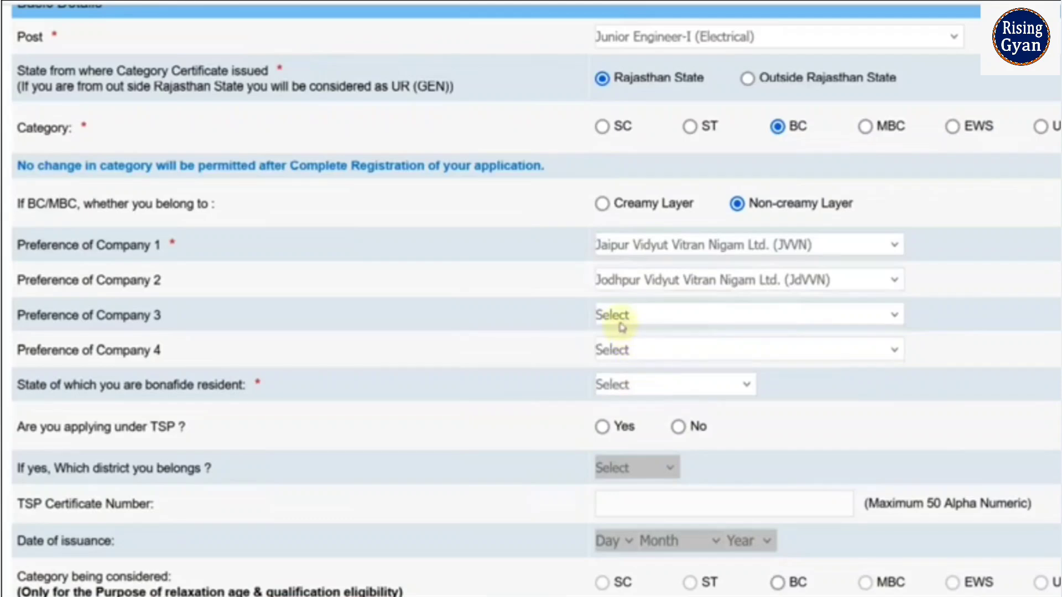
click(608, 248)
click(560, 281)
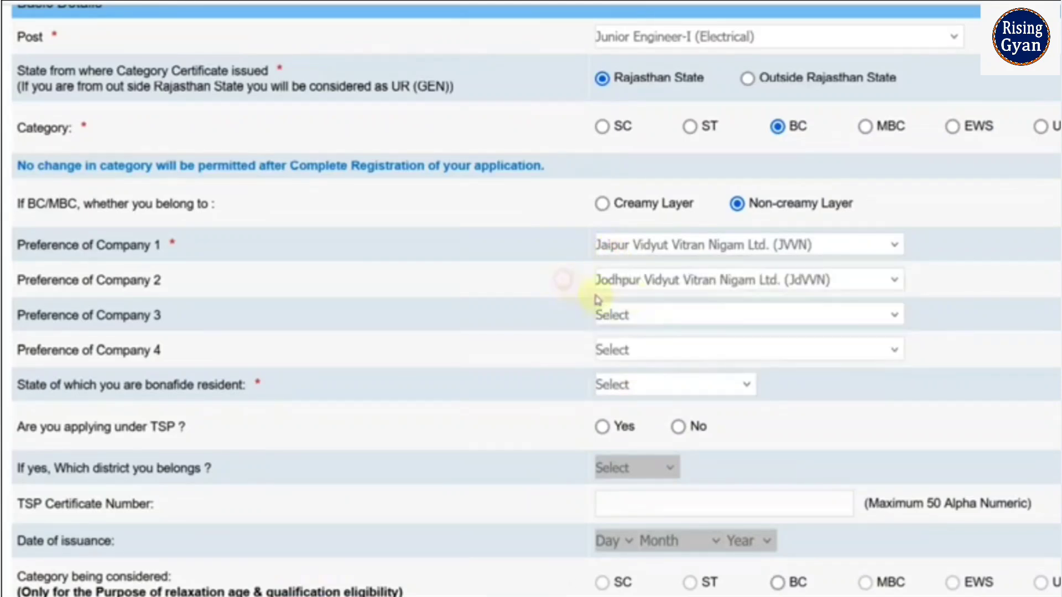
click(636, 318)
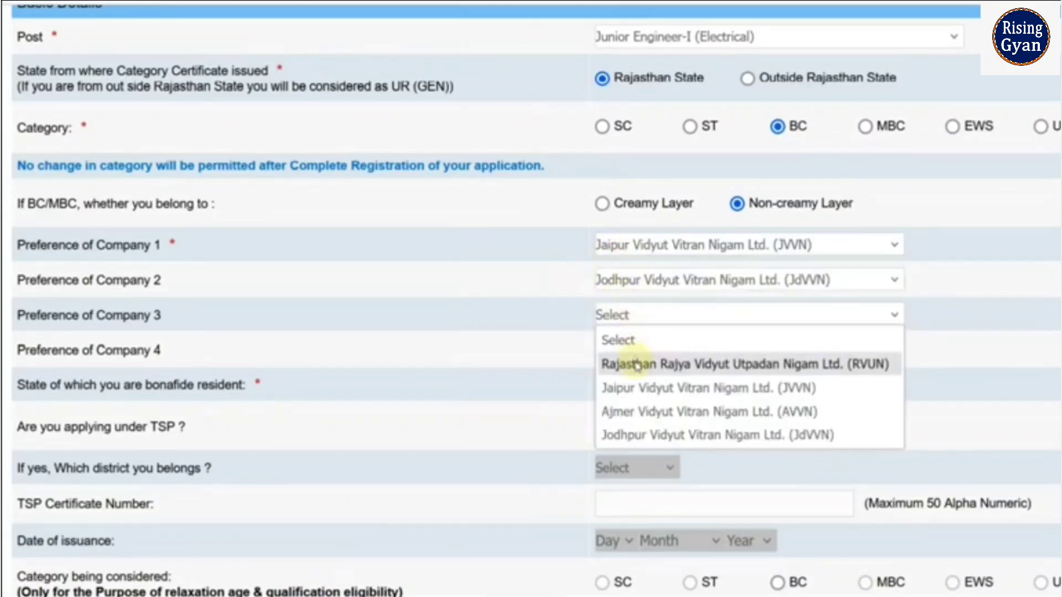
click(635, 362)
click(632, 350)
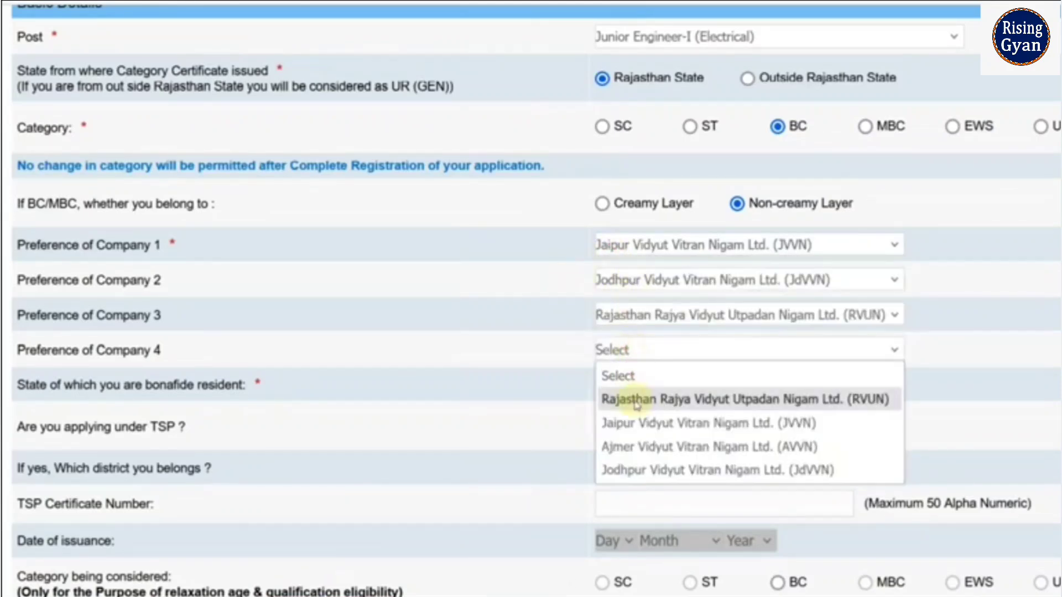
click(650, 449)
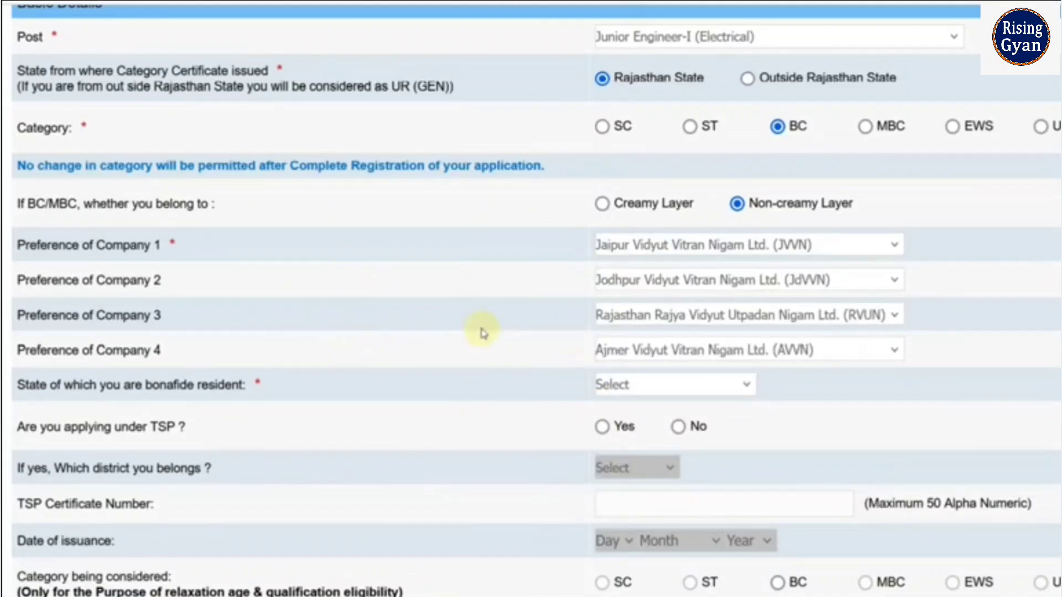
Step: Set the state of bonafide residence to RAJASTHAN
scroll(481, 331, down, 2)
click(608, 274)
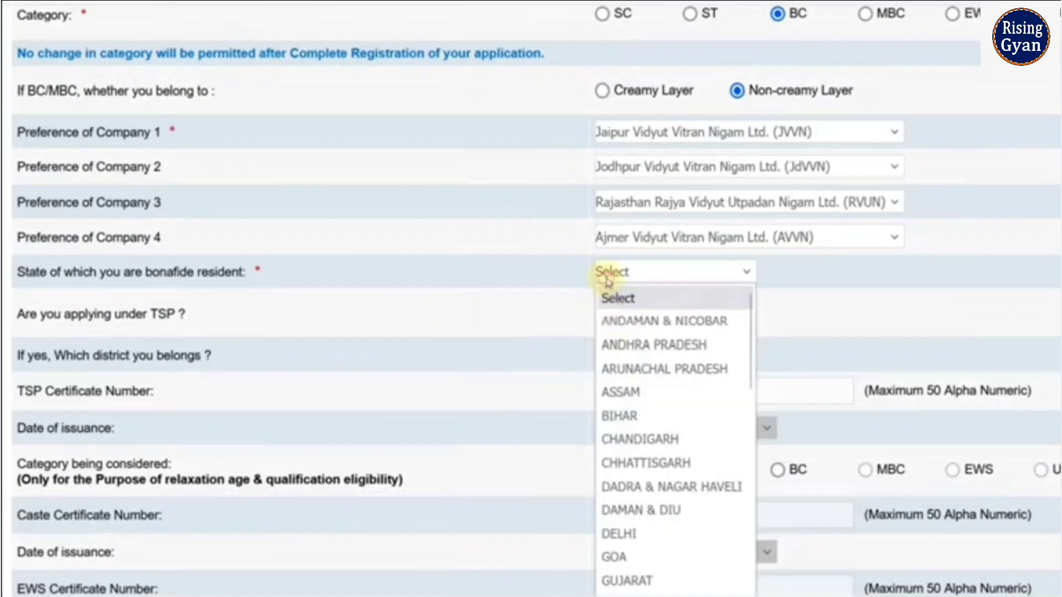
scroll(653, 430, down, 8)
click(652, 430)
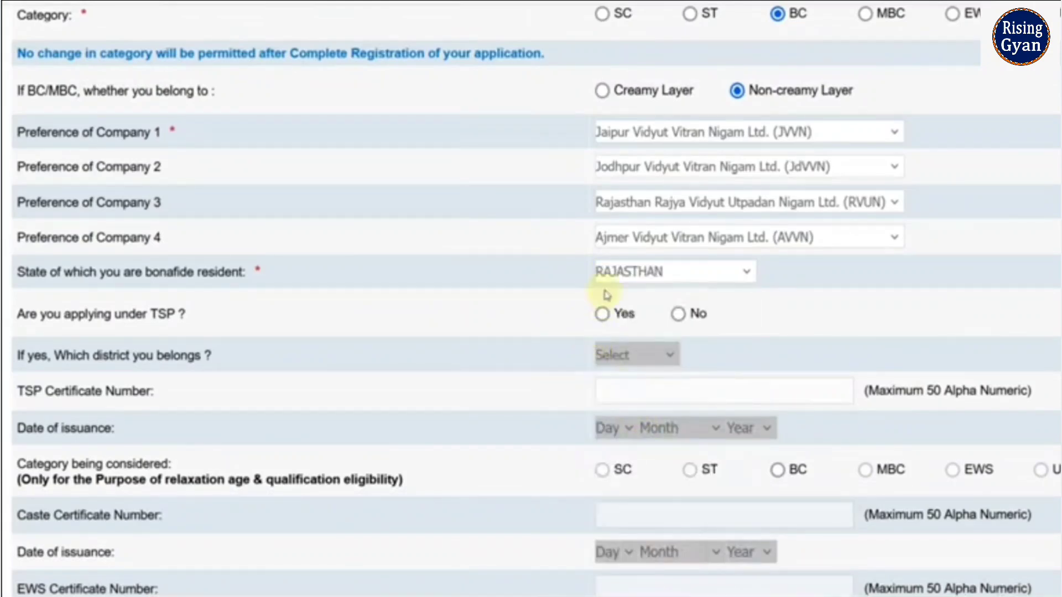
Step: Answer No to applying under TSP, after checking the district choices offered for Yes
scroll(426, 315, down, 2)
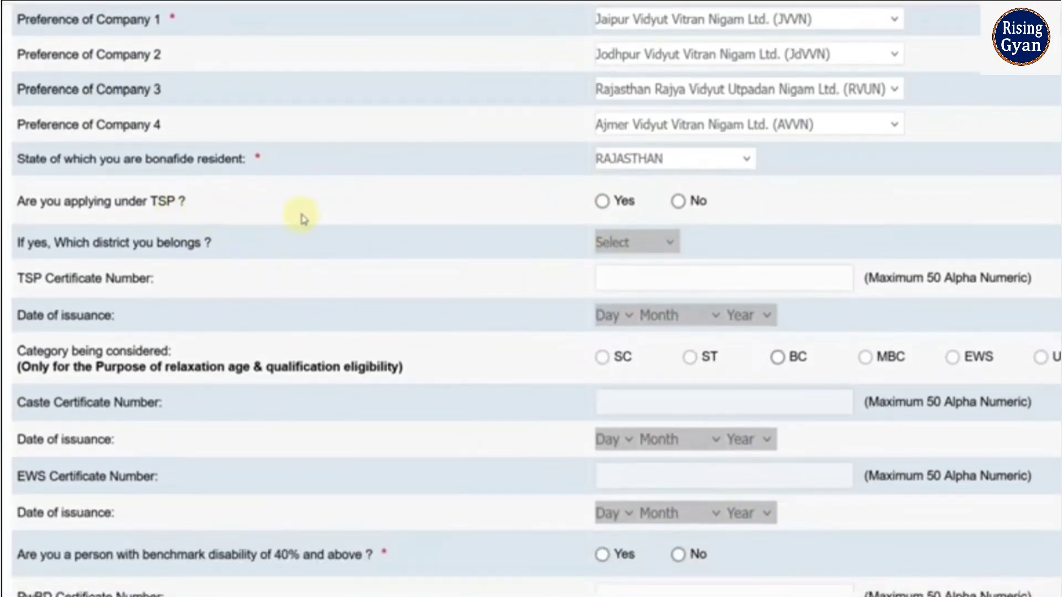
click(601, 201)
click(612, 242)
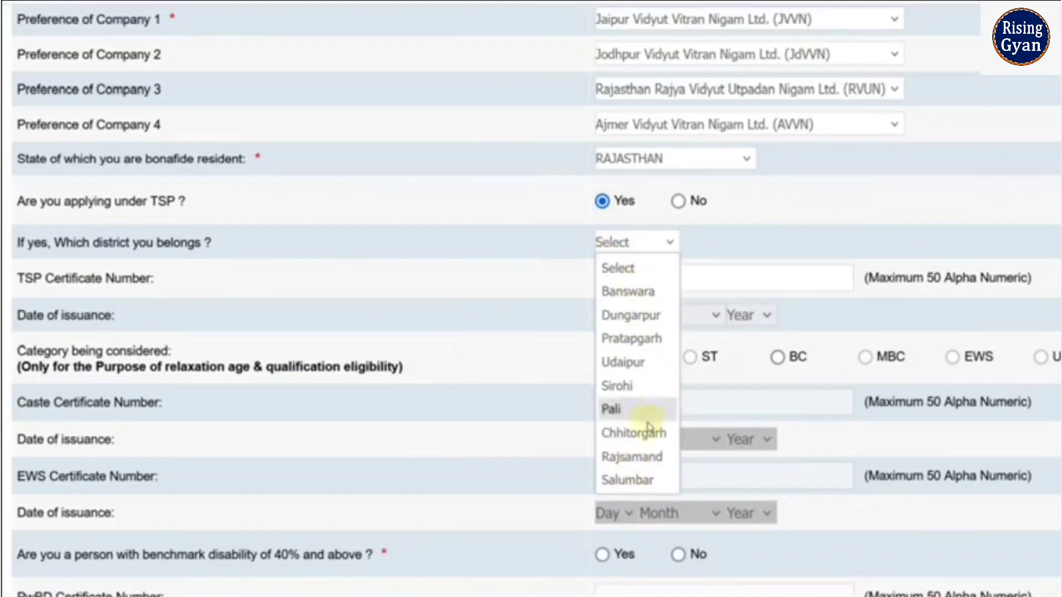
click(678, 201)
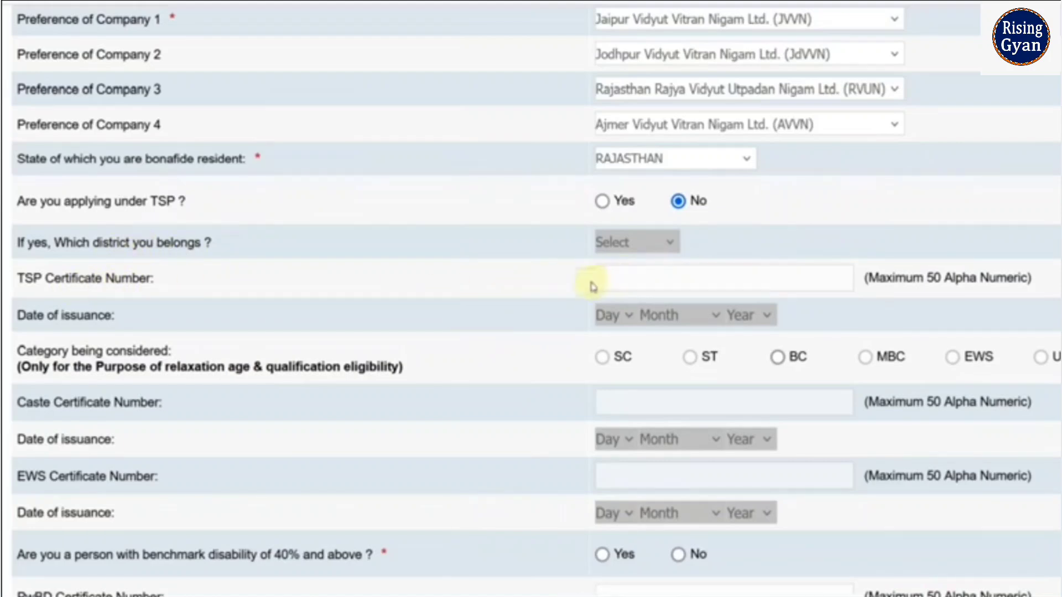
Step: Set the category being considered to BC and the caste certificate's date of issuance to 21 January 2025
scroll(528, 301, down, 4)
click(777, 131)
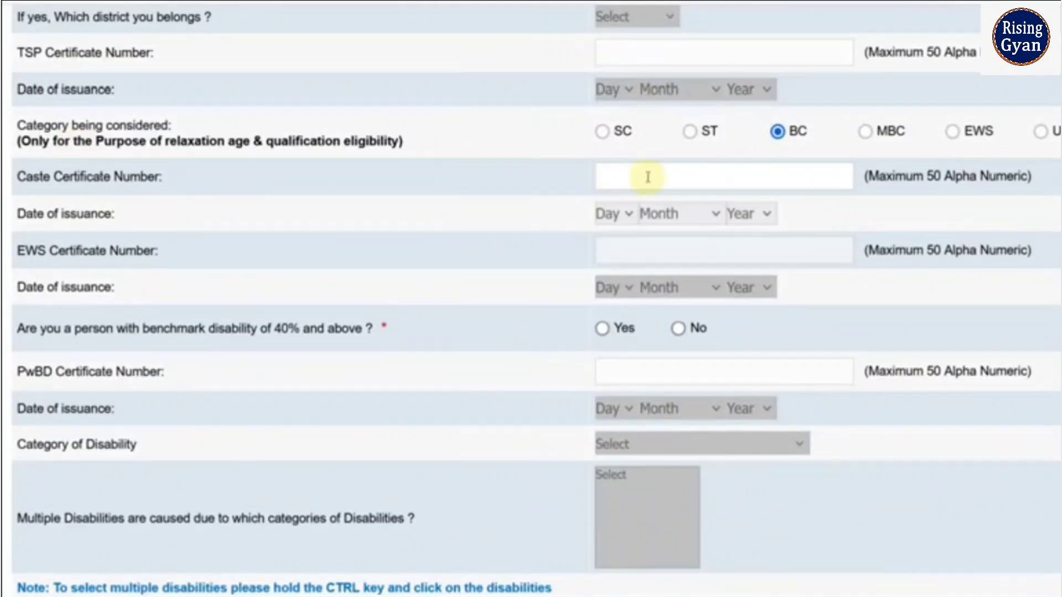
click(613, 214)
click(612, 318)
click(680, 214)
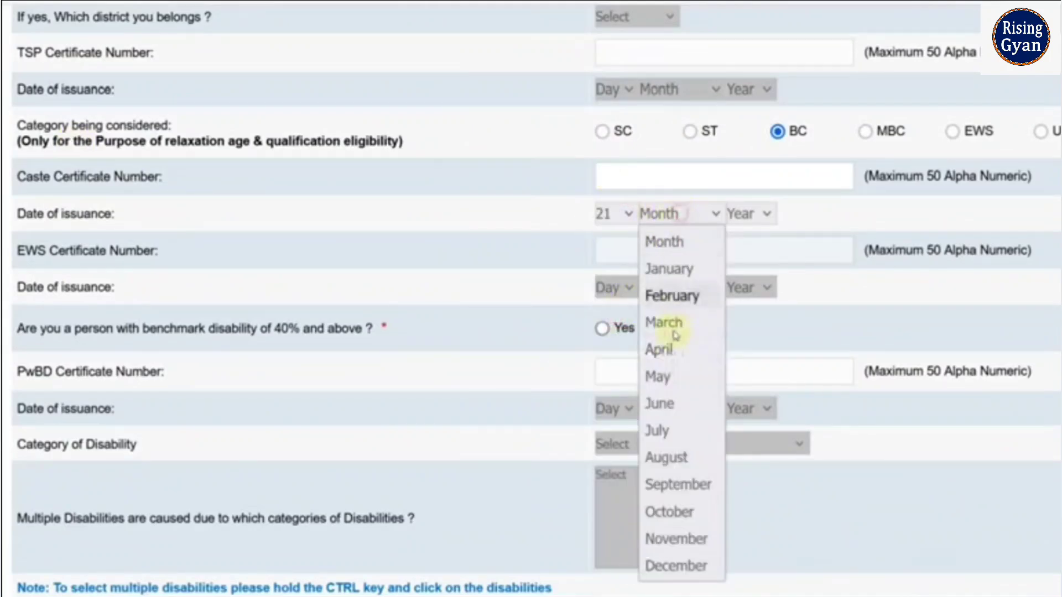
click(668, 268)
click(744, 214)
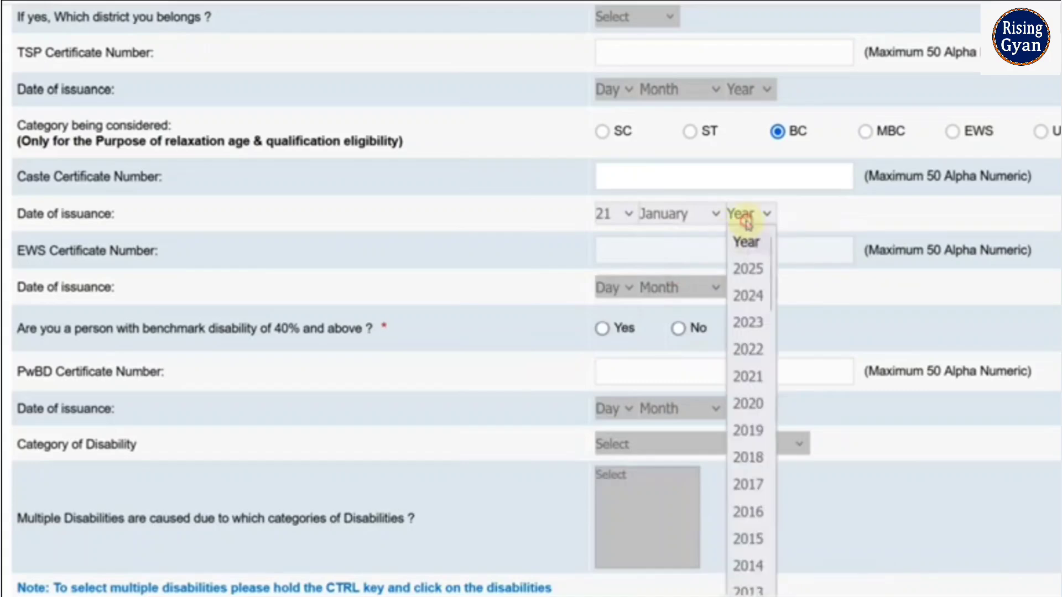
click(747, 269)
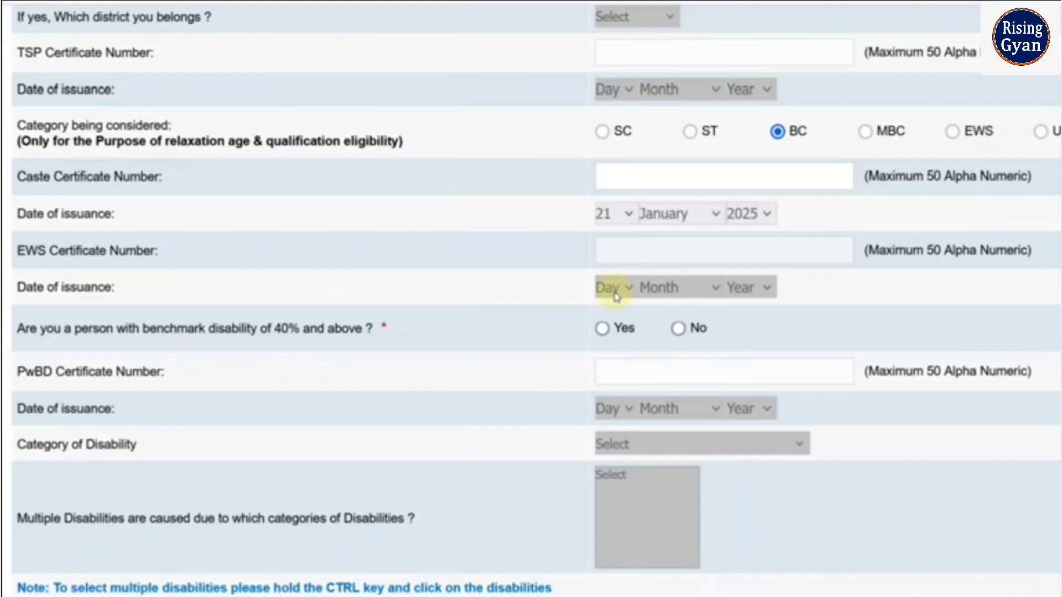
Step: Answer Yes to benchmark disability of 40% and above and examine the PwBD certificate, disability category, type, compensatory time and scribe fields
scroll(616, 296, down, 2)
click(601, 215)
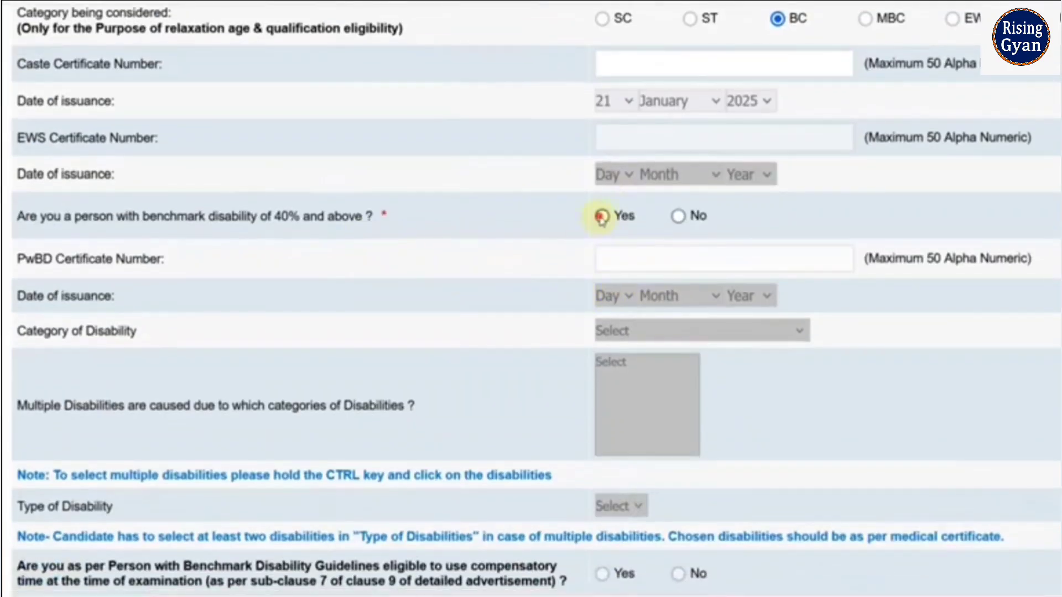
scroll(544, 251, down, 2)
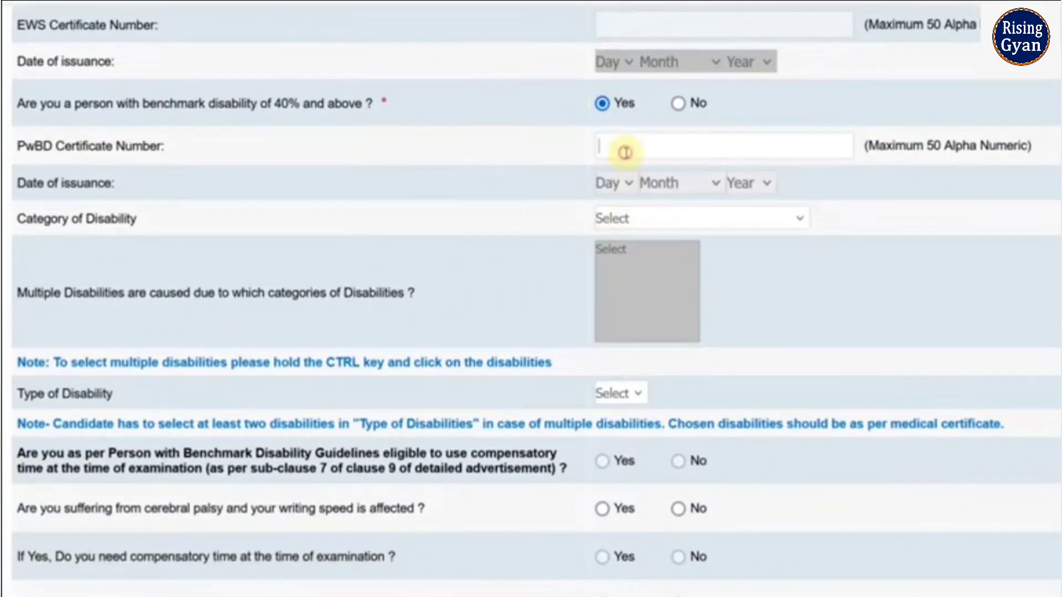
click(615, 183)
click(561, 210)
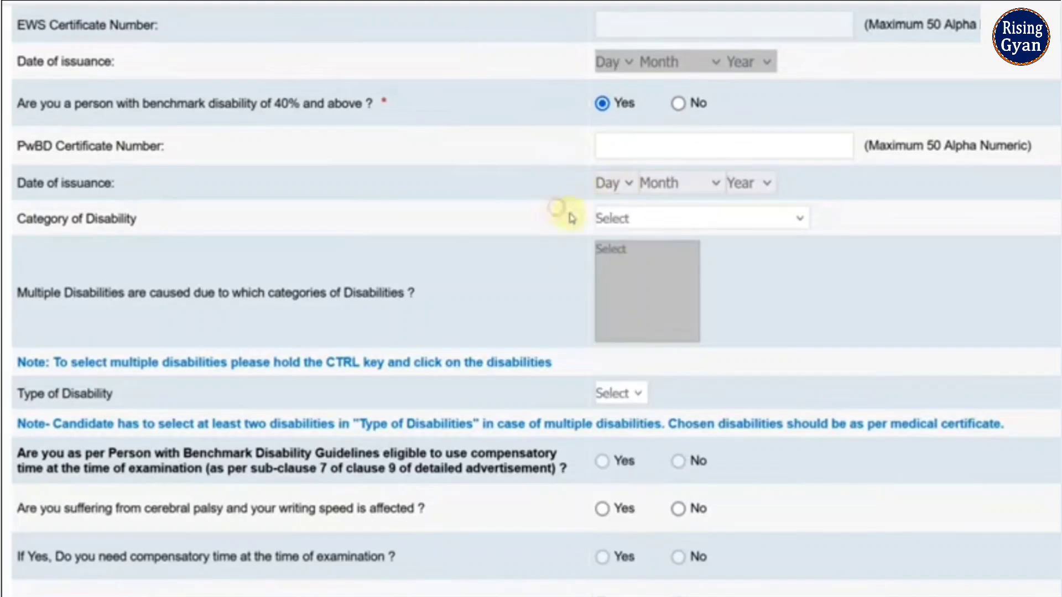
click(638, 218)
click(542, 278)
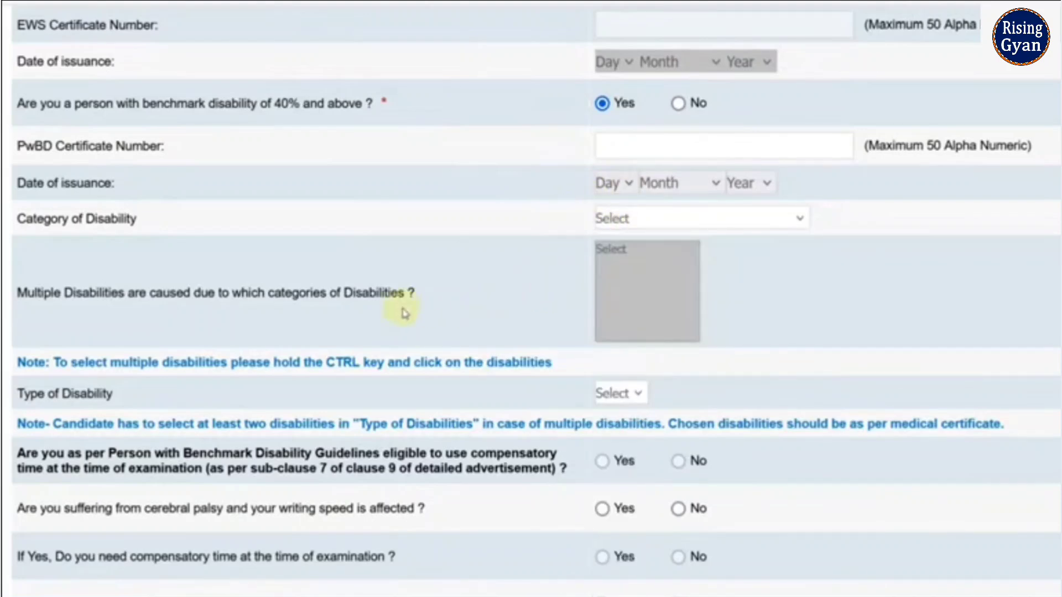
click(638, 393)
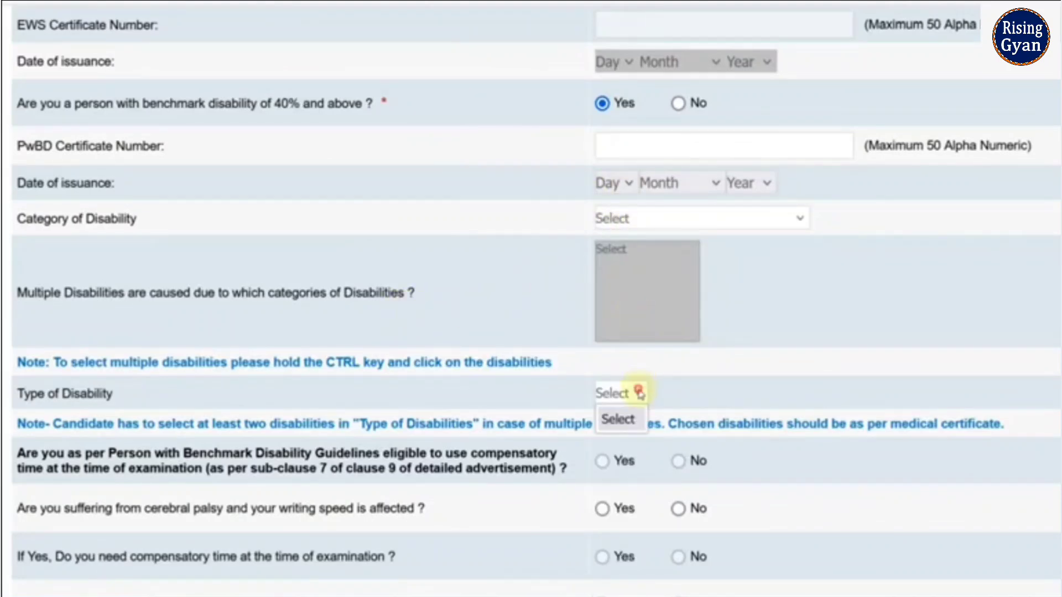
click(637, 394)
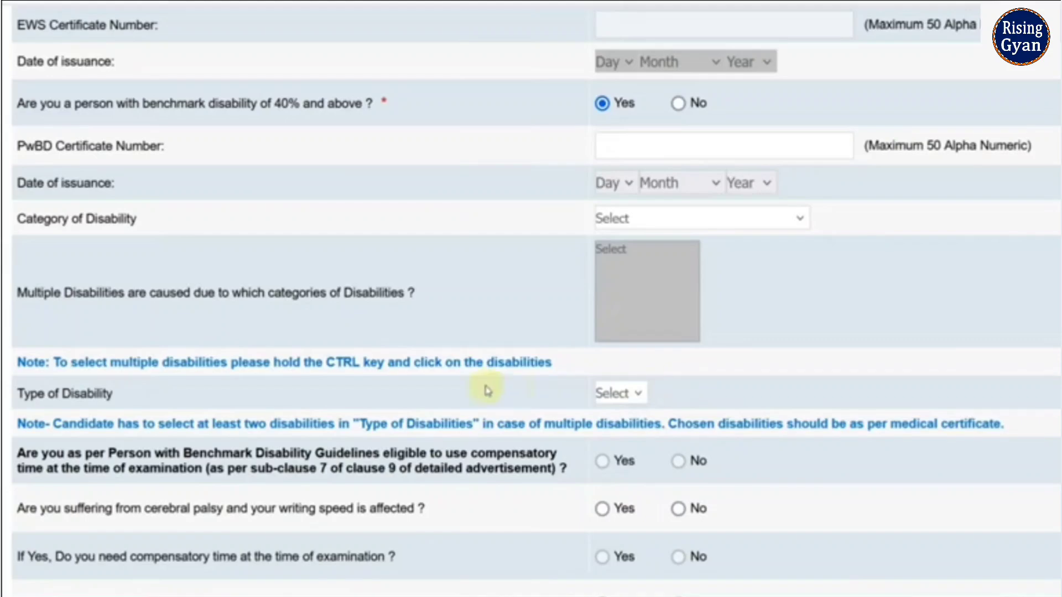
scroll(486, 386, down, 5)
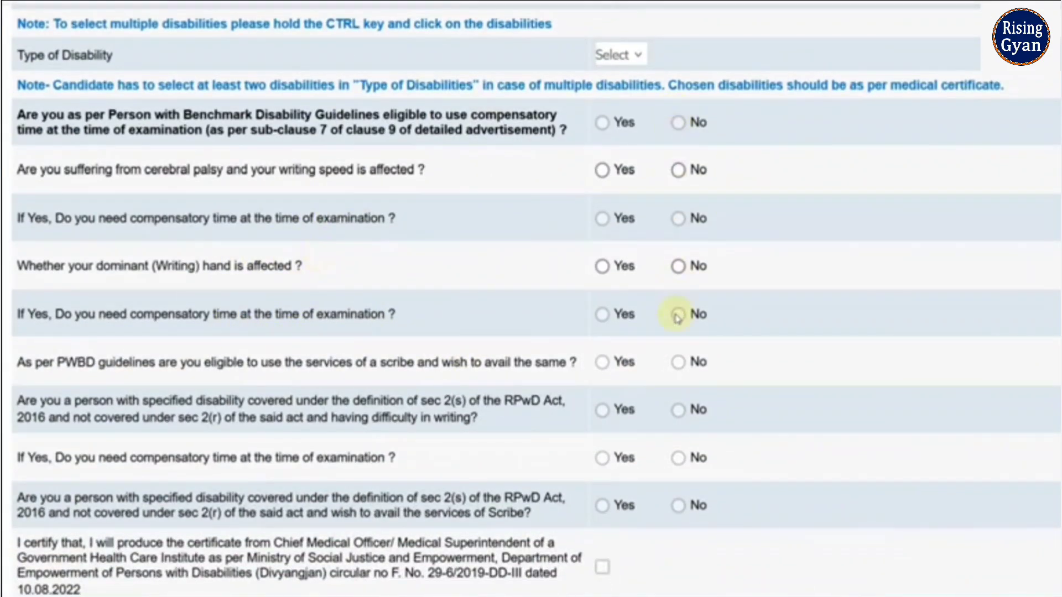
scroll(611, 273, up, 4)
click(657, 110)
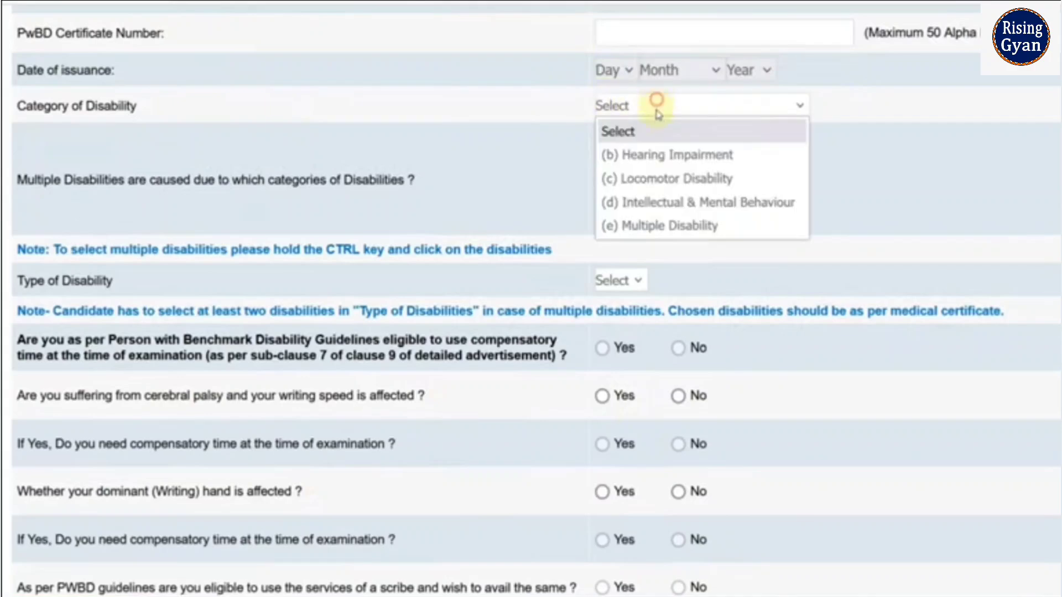
click(529, 120)
scroll(636, 282, down, 2)
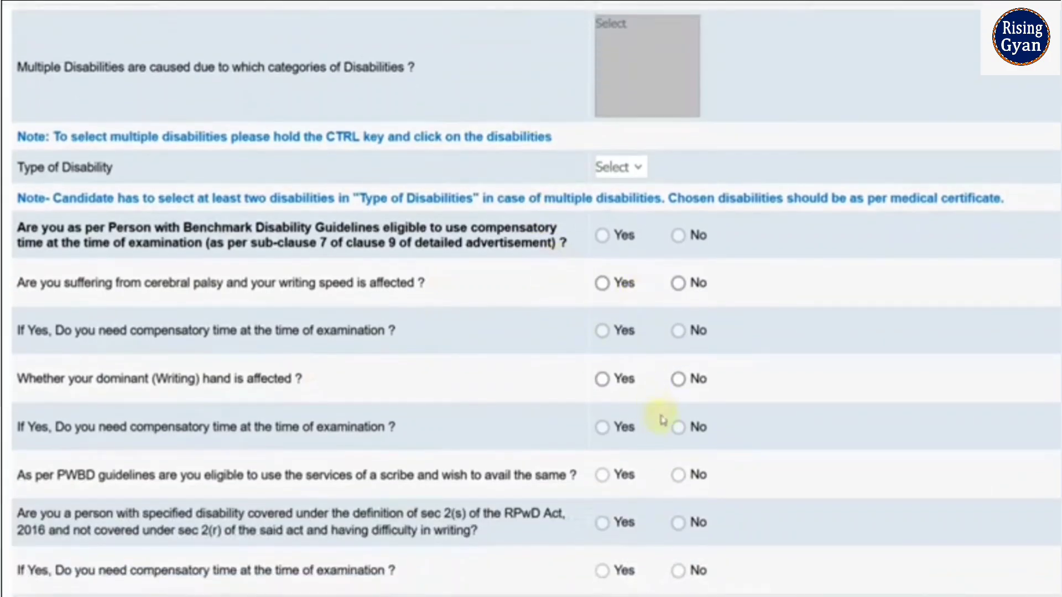
Step: Answer No to benchmark disability of 40% and above and No to specified disability with difficulty in writing
scroll(695, 457, up, 6)
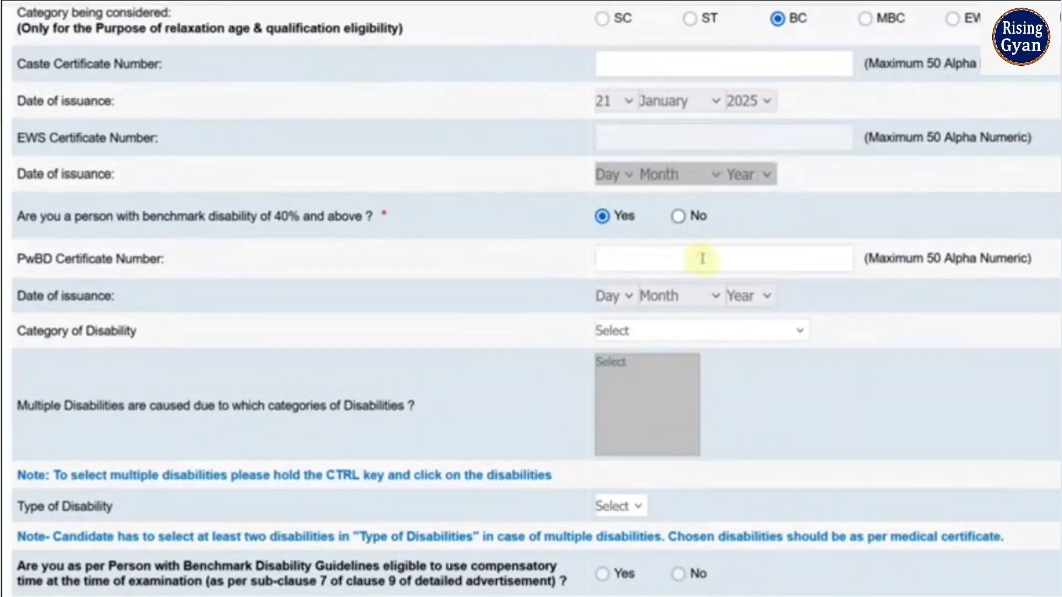
click(678, 215)
scroll(735, 348, down, 6)
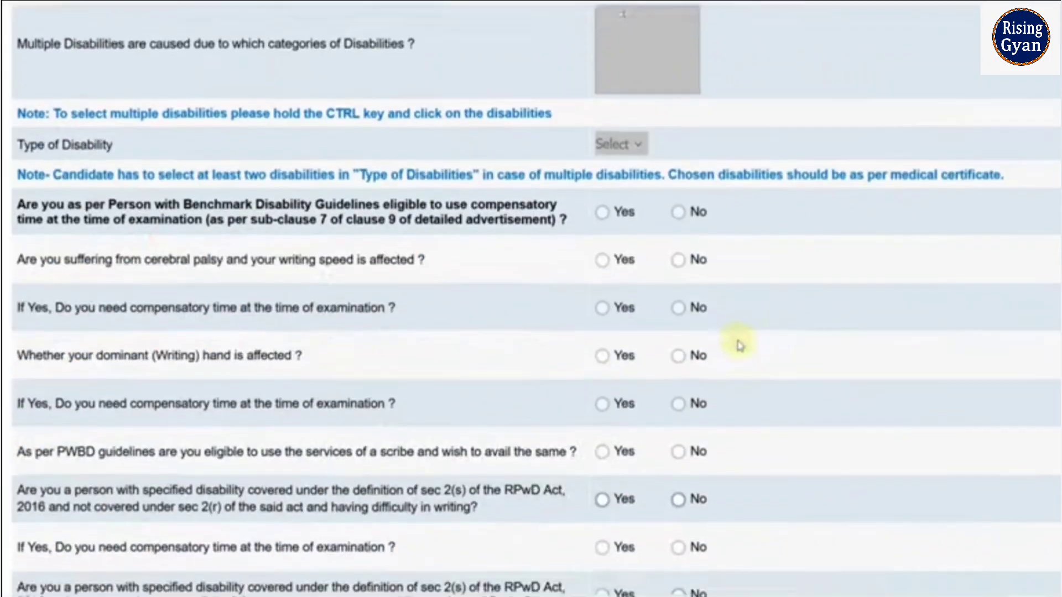
scroll(739, 345, down, 4)
click(678, 298)
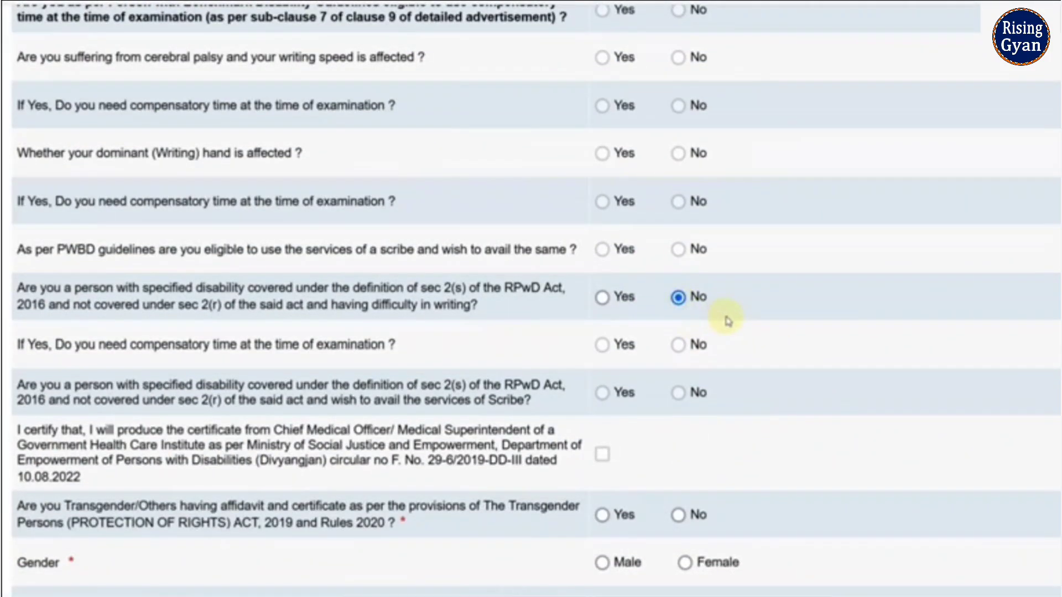
Step: Answer No to the Transgender/Others question and set the gender to Male and marital status to Unmarried
scroll(728, 287, down, 6)
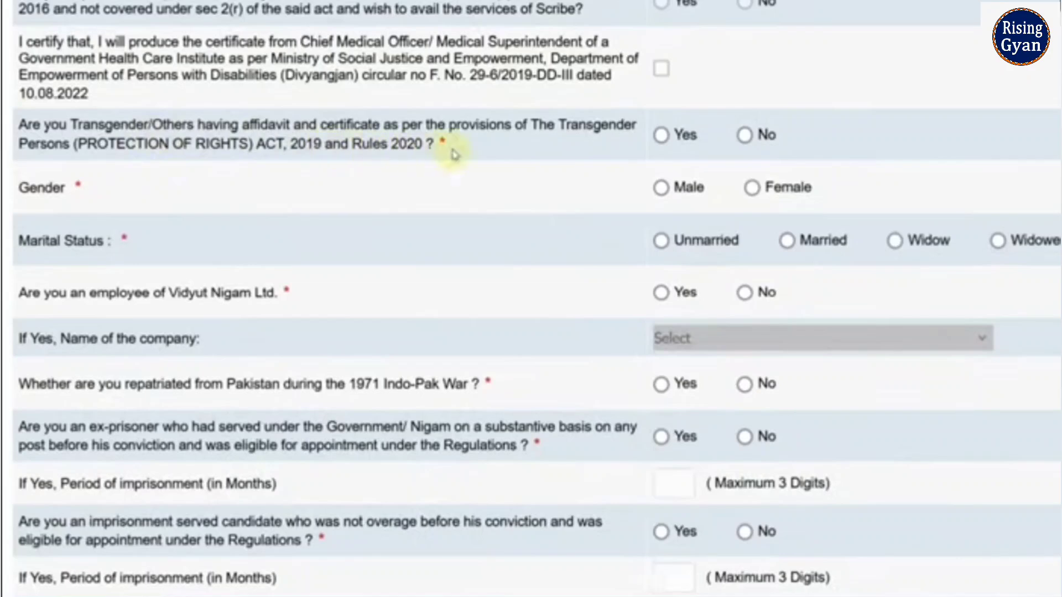
click(745, 136)
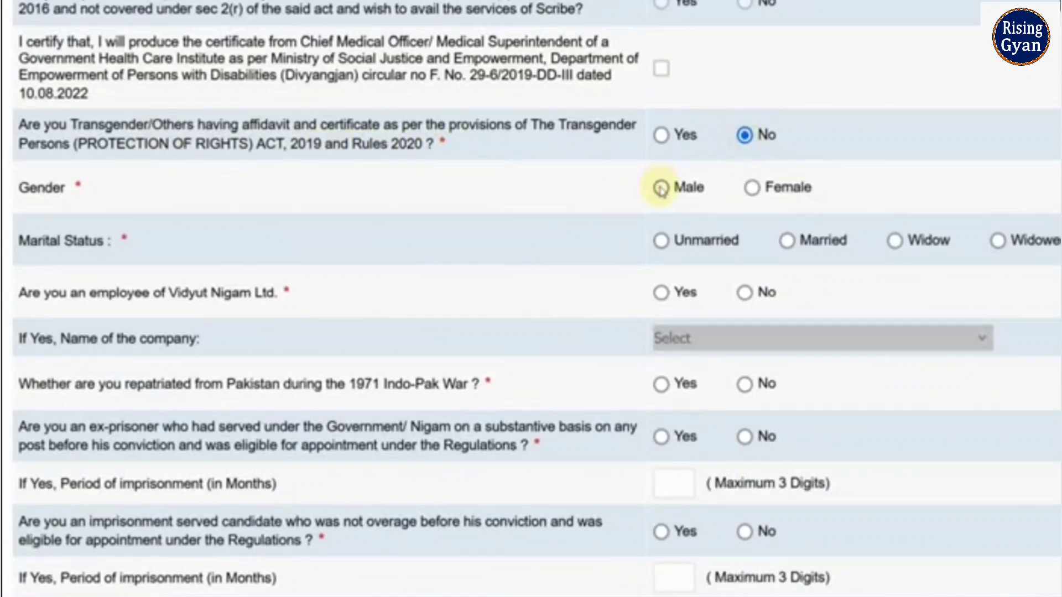
click(661, 188)
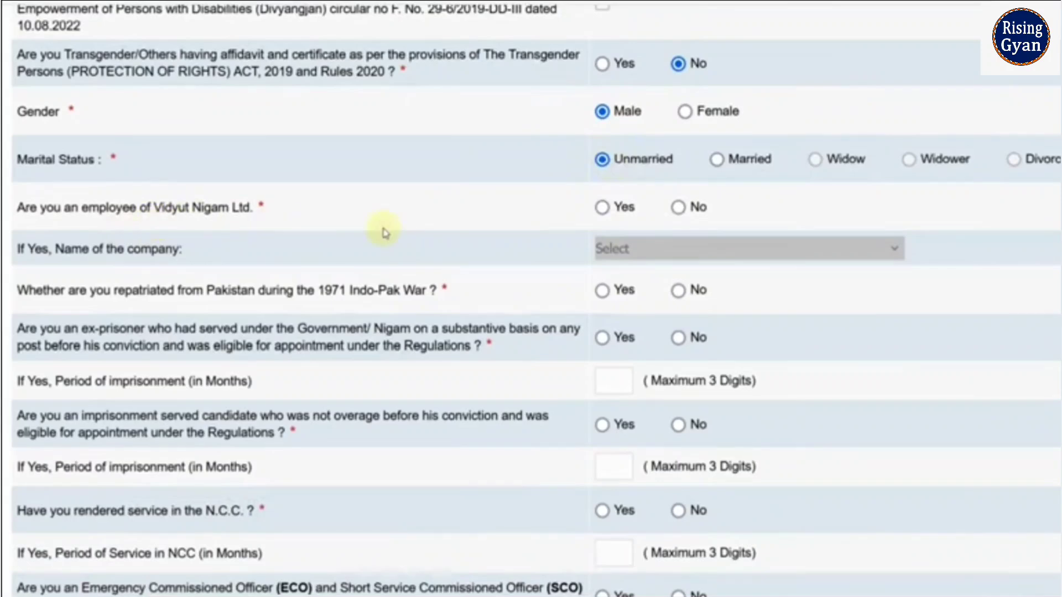
Step: Answer No to being a Vidyut Nigam Ltd. employee, repatriated from Pakistan in the 1971 war, and an ex-prisoner
click(677, 208)
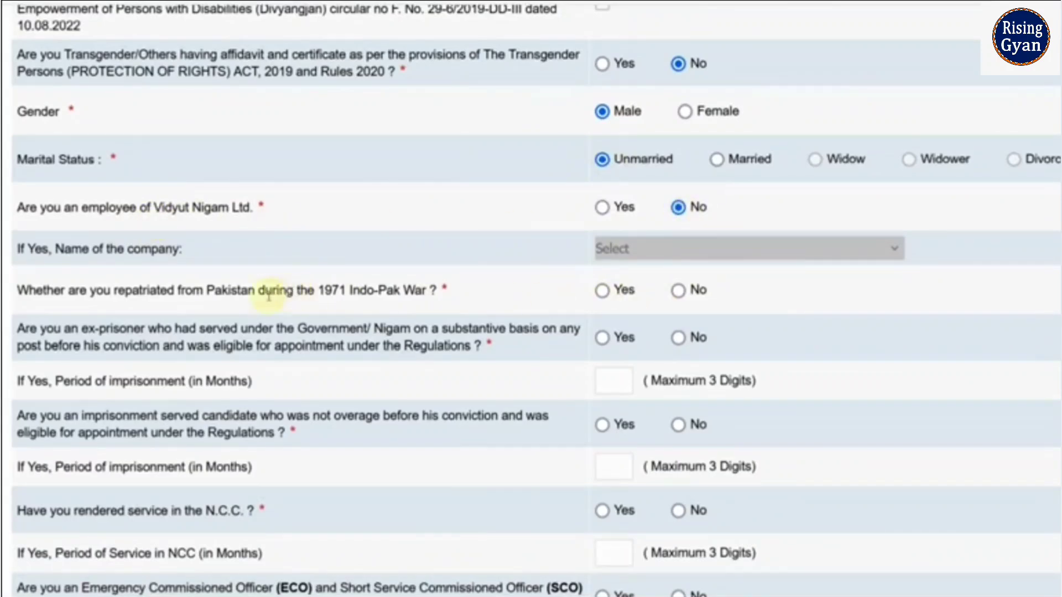
scroll(253, 288, down, 2)
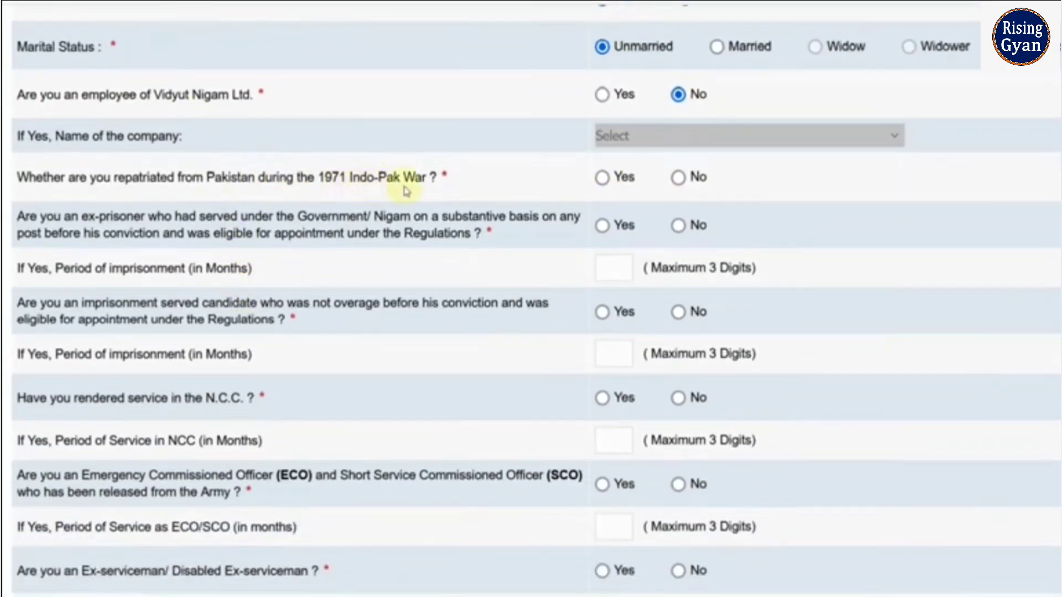
click(678, 177)
click(678, 226)
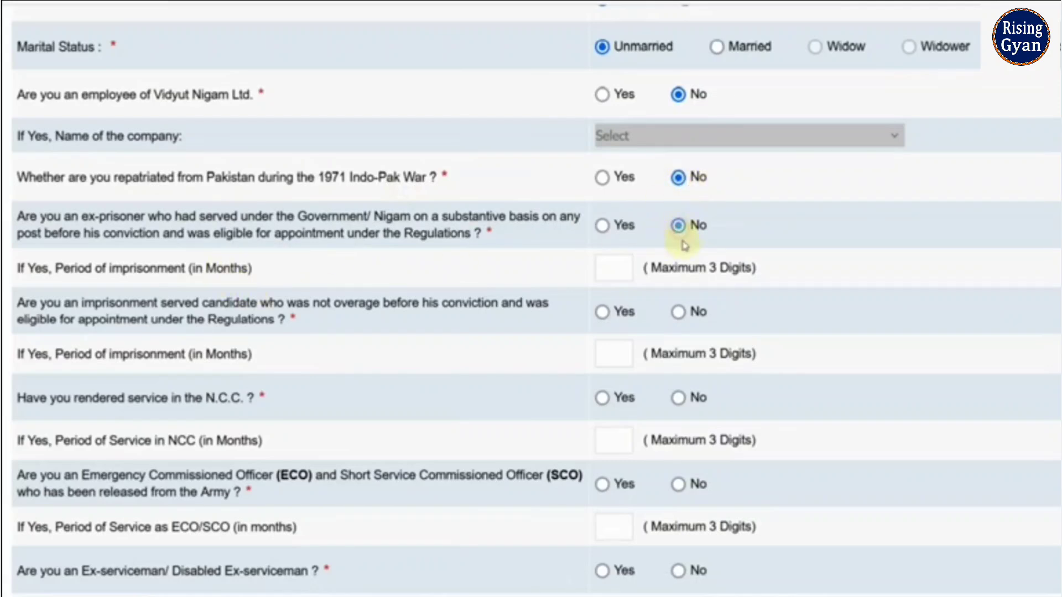
Step: Answer No to the imprisonment-served candidate, N.C.C. service, ECO/SCO and Ex-serviceman questions
scroll(669, 310, down, 2)
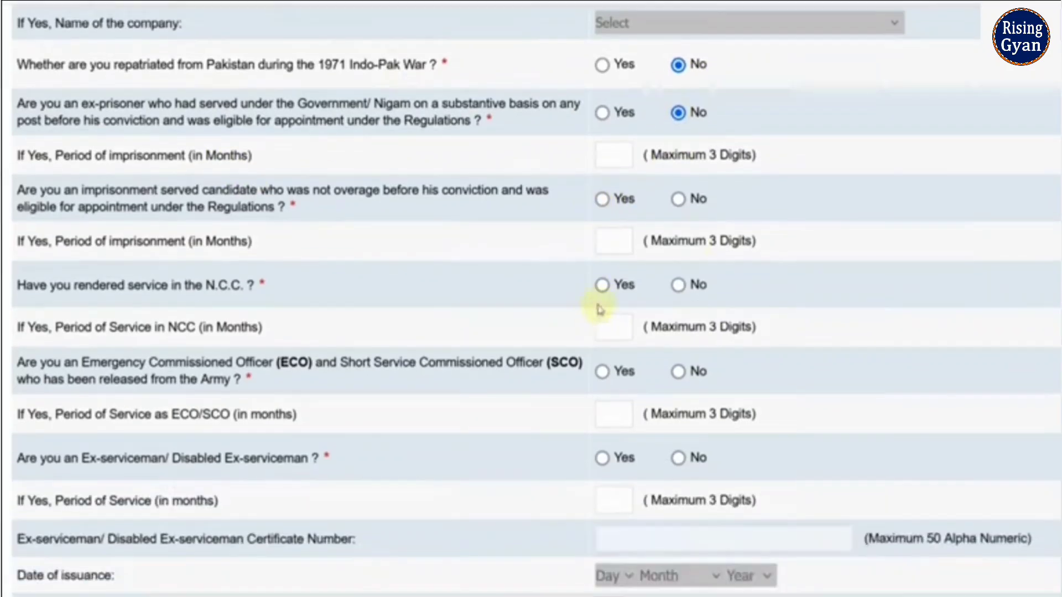
click(679, 200)
scroll(657, 308, down, 2)
click(679, 171)
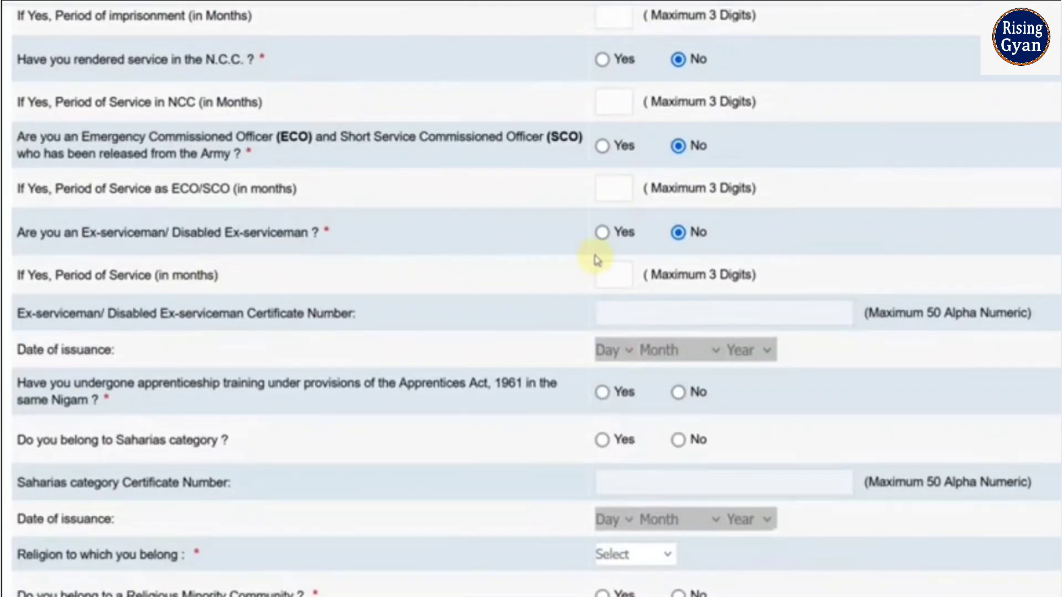
Step: Answer No to apprenticeship training in the same Nigam and No to belonging to the Saharias category
scroll(285, 331, down, 2)
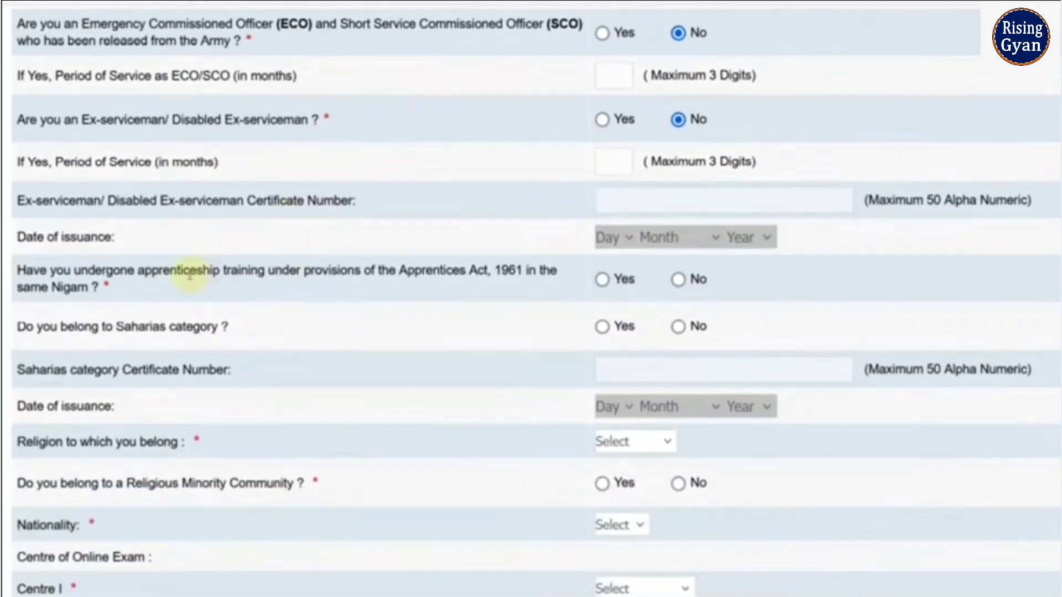
click(678, 282)
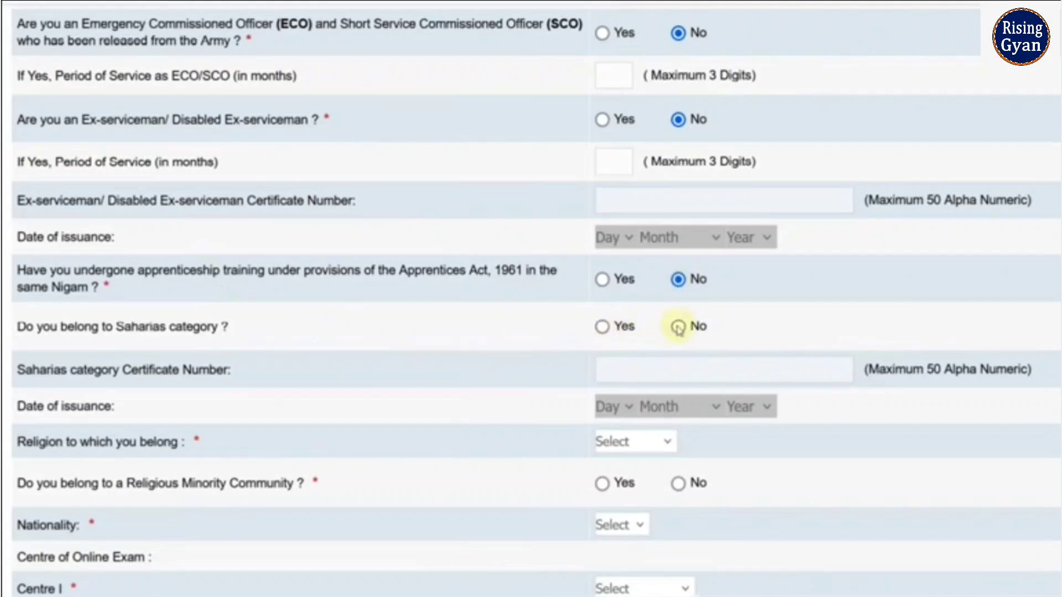
click(679, 326)
Step: Set the religion to Hindu, religious minority community to No and nationality to Indian
scroll(699, 332, down, 4)
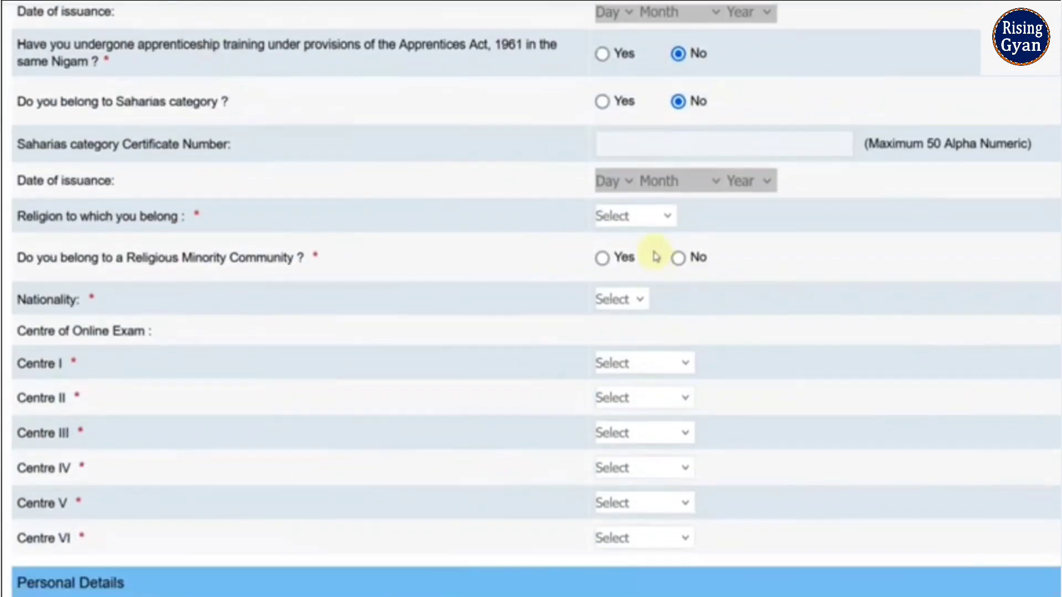
click(637, 219)
click(632, 315)
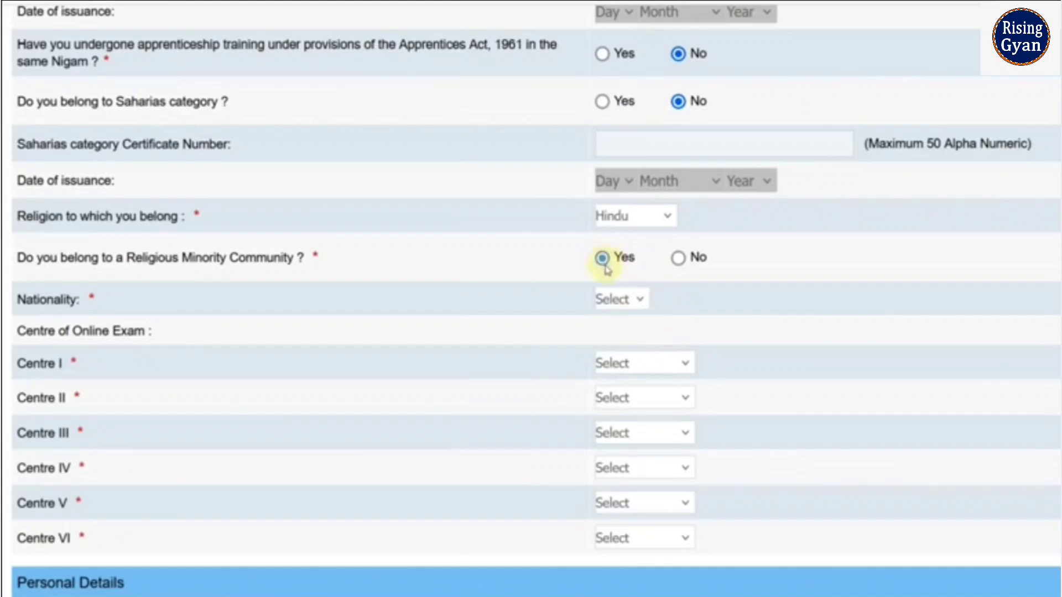
click(678, 257)
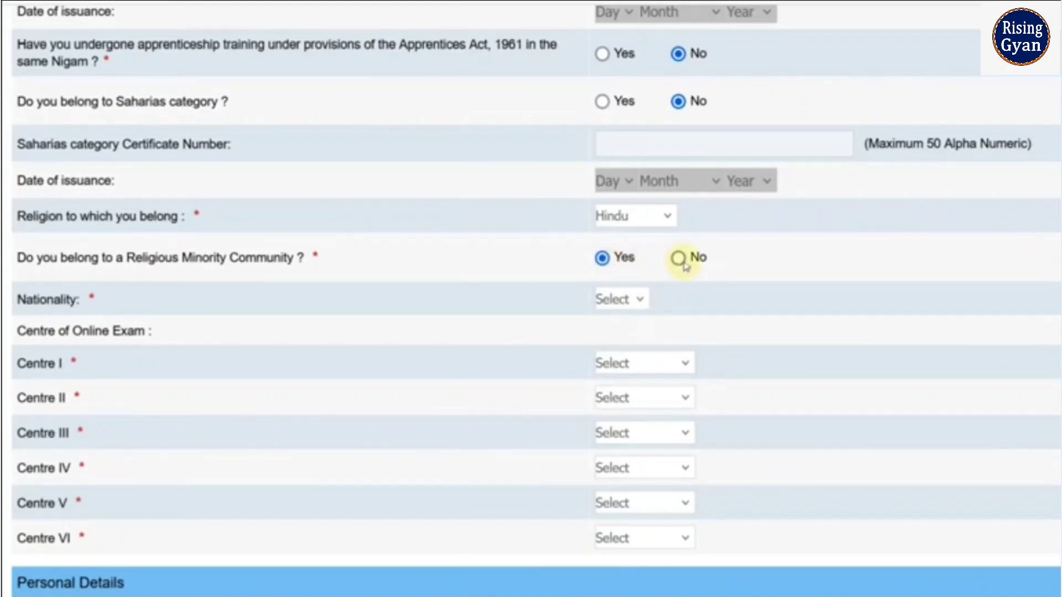
click(636, 299)
click(619, 348)
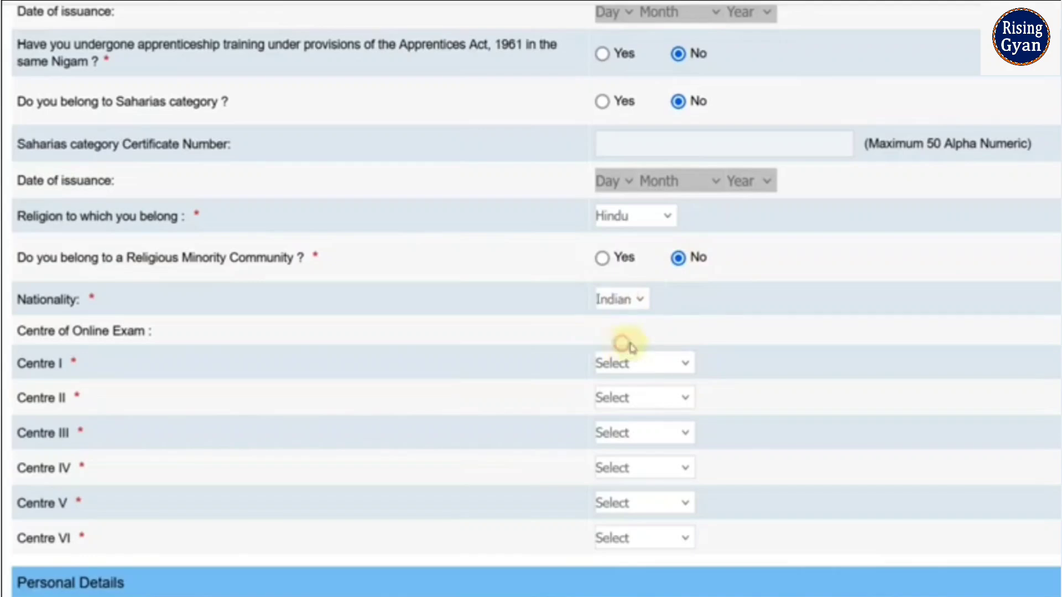
Step: Choose Jaipur, Bharatpur, Udaipur, Jodhpur, Dausa and Bikaner as online exam centres I to VI, in that order
scroll(666, 337, down, 2)
click(645, 260)
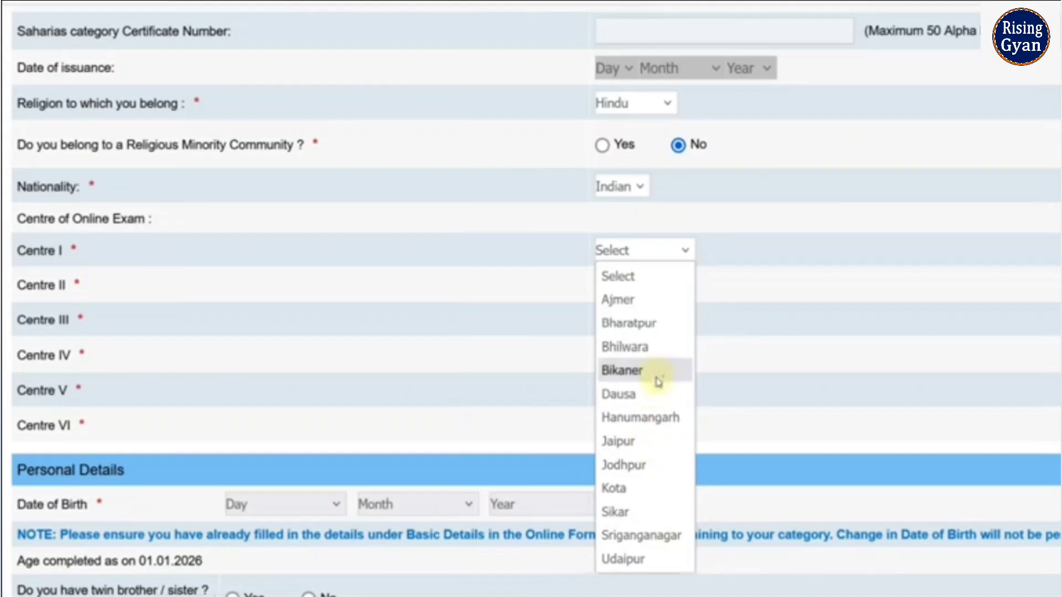
click(636, 441)
click(622, 289)
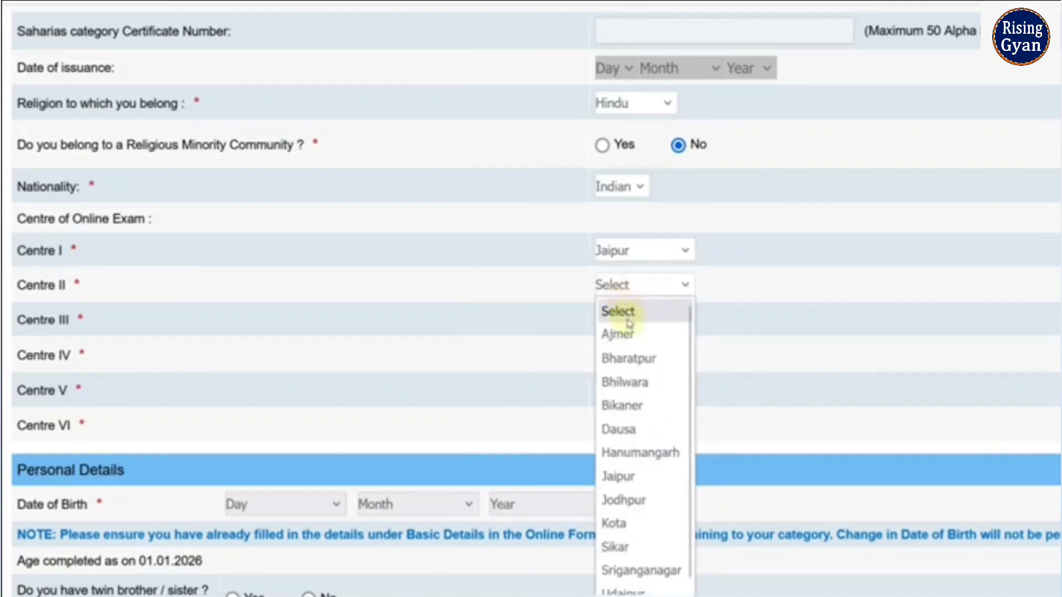
click(630, 358)
click(632, 331)
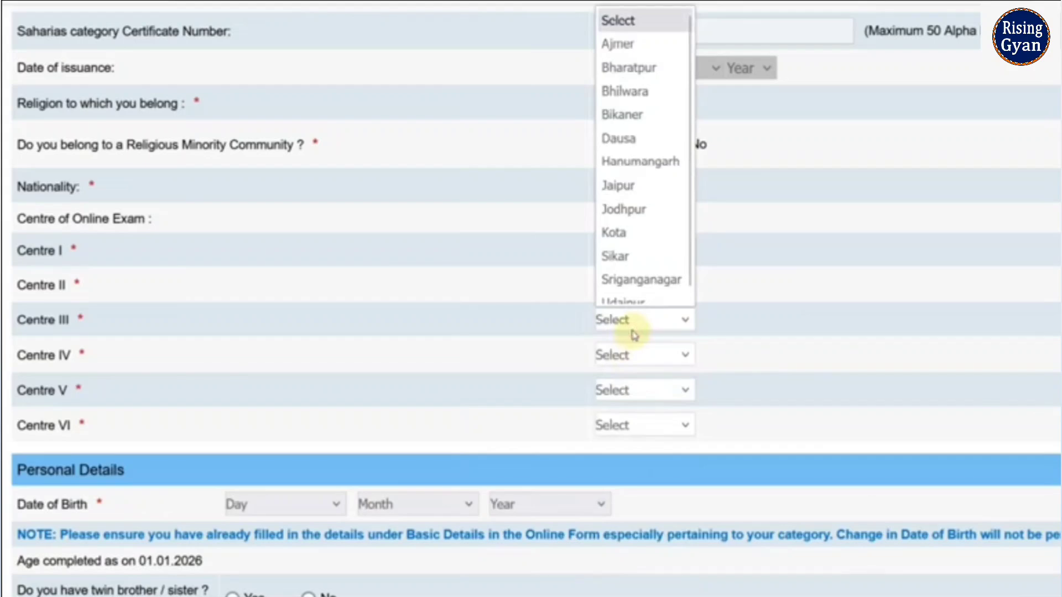
scroll(635, 298, down, 1)
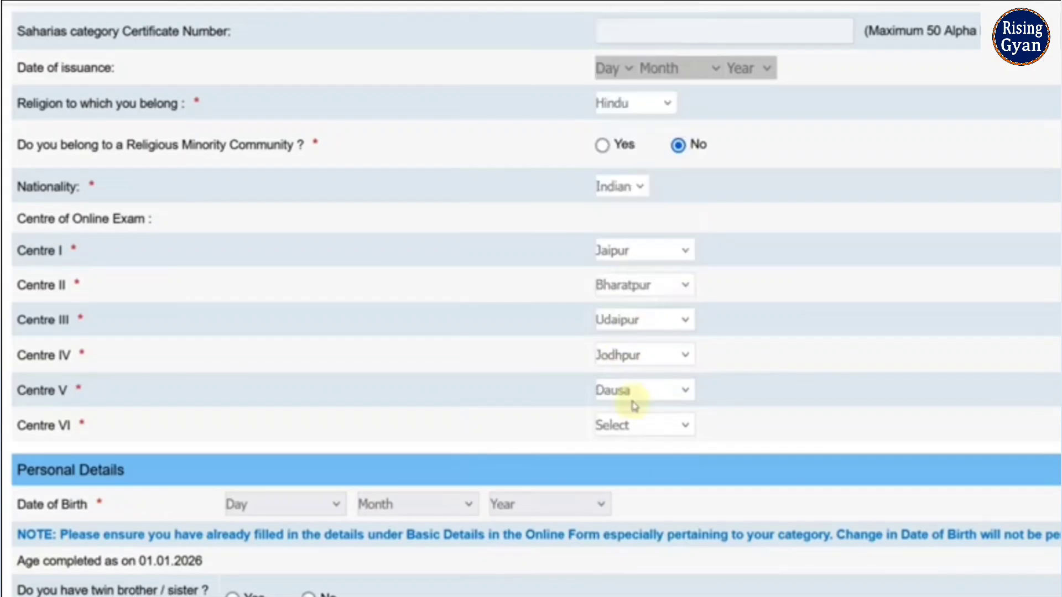
click(633, 420)
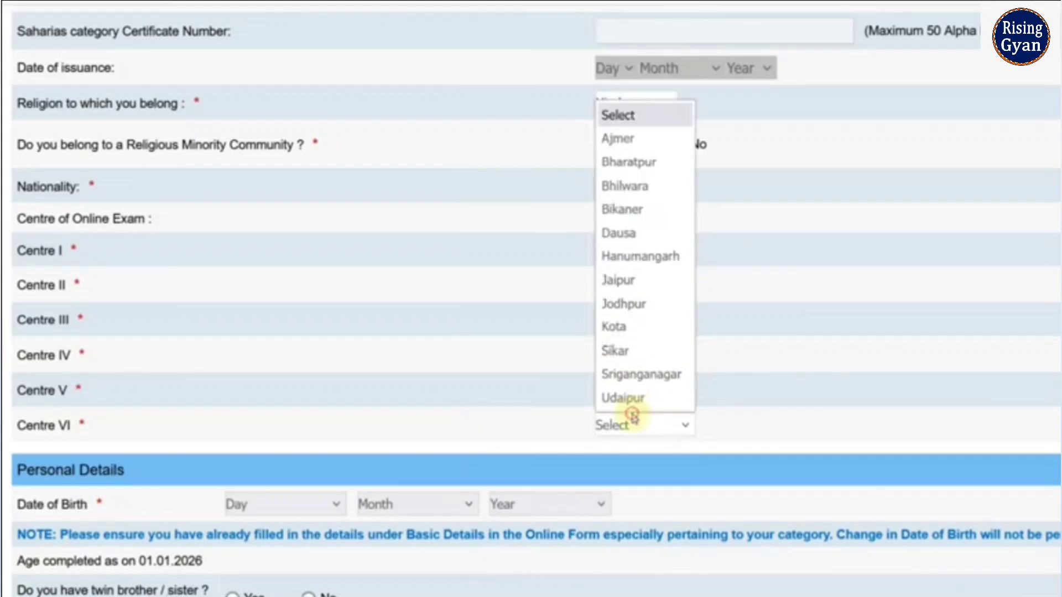
click(641, 209)
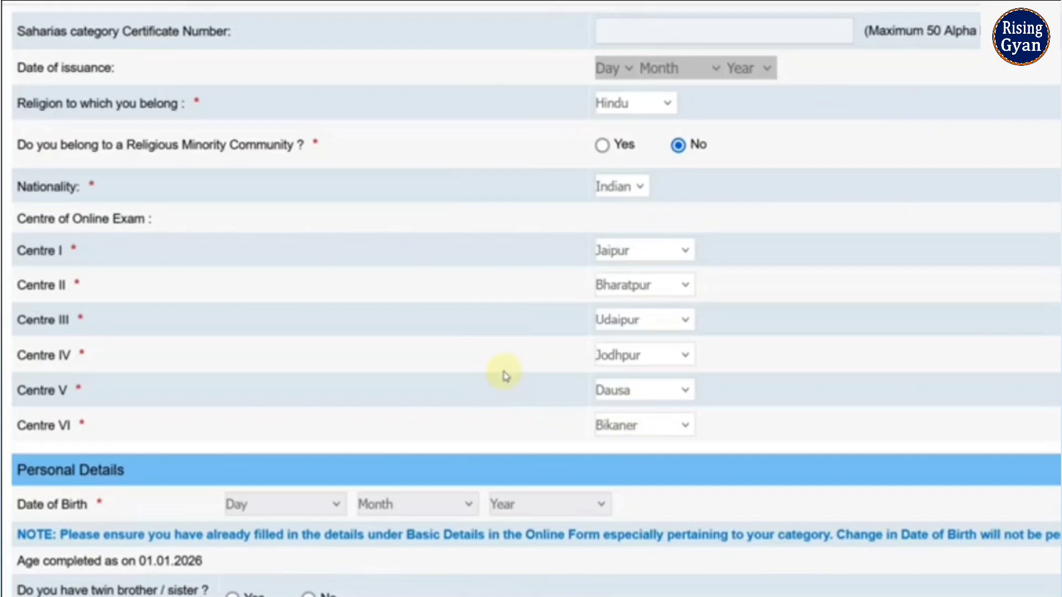
Step: Select the day, month and year of the candidate's date of birth in the personal details
scroll(503, 372, down, 5)
click(248, 168)
scroll(277, 279, down, 3)
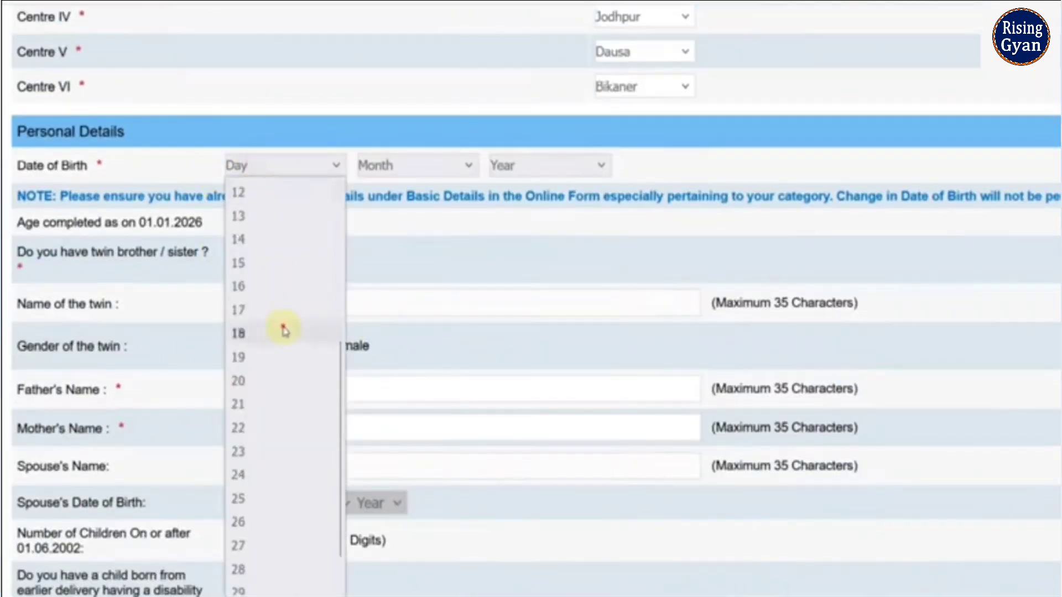
click(280, 327)
click(403, 166)
click(402, 332)
click(539, 166)
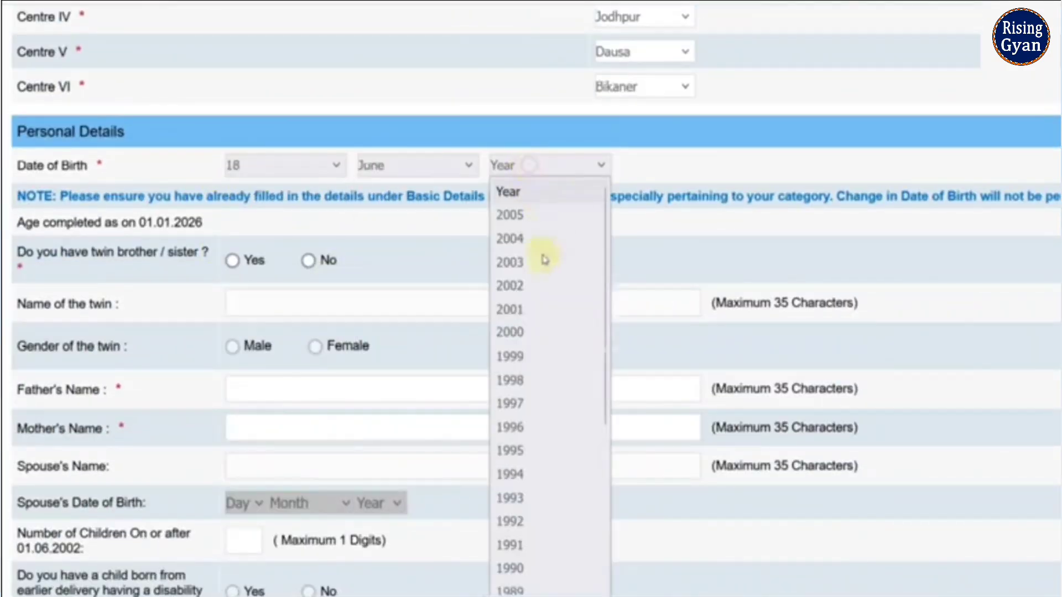
click(543, 332)
Step: Answer No to having a twin brother or sister, and enter the father's and mother's names
scroll(417, 271, down, 2)
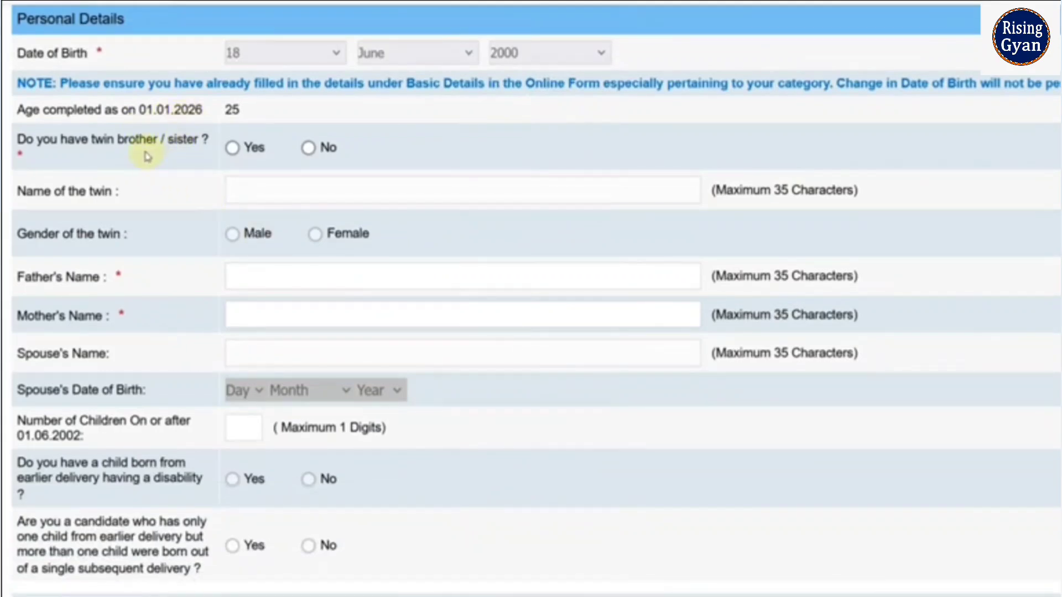
click(308, 149)
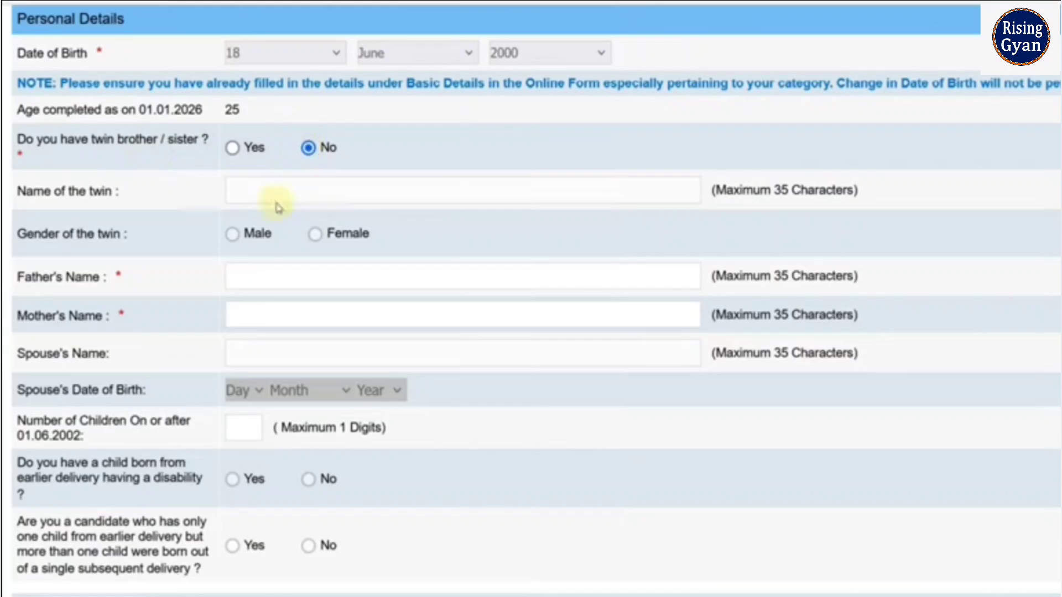
scroll(221, 232, down, 2)
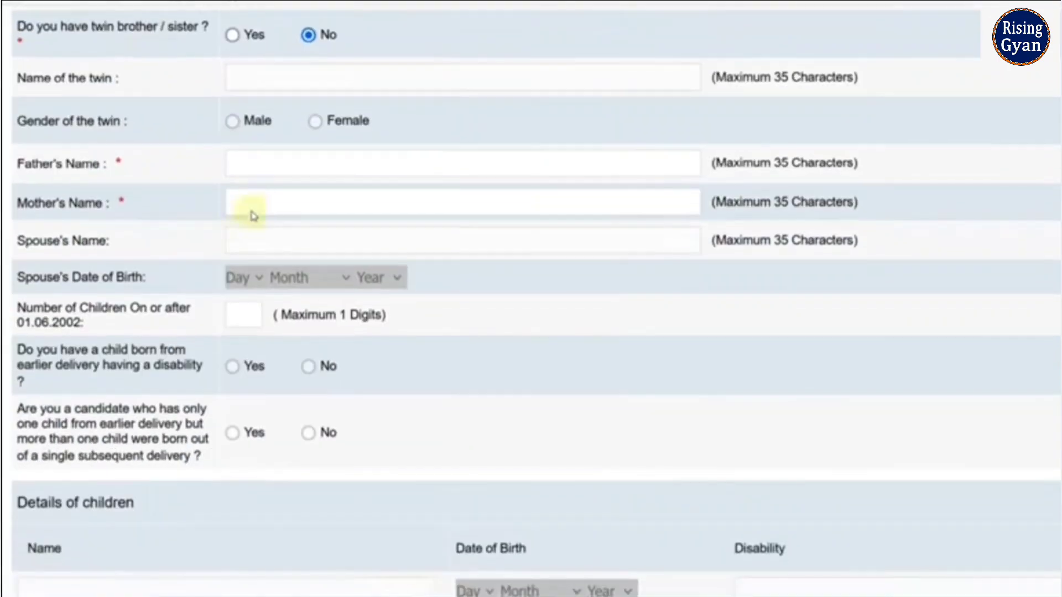
click(257, 174)
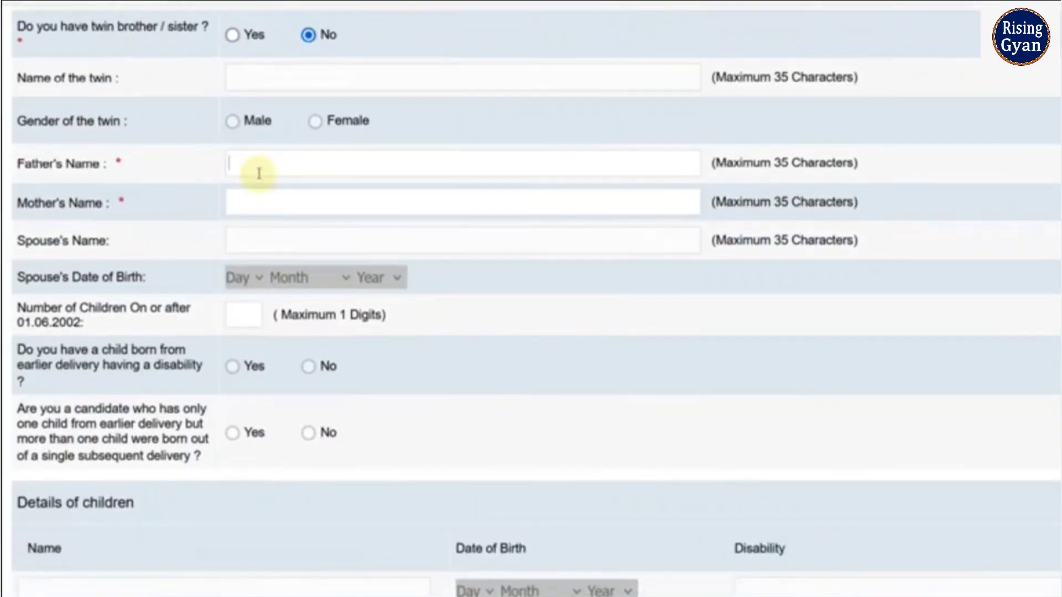
text(RAKESHG)
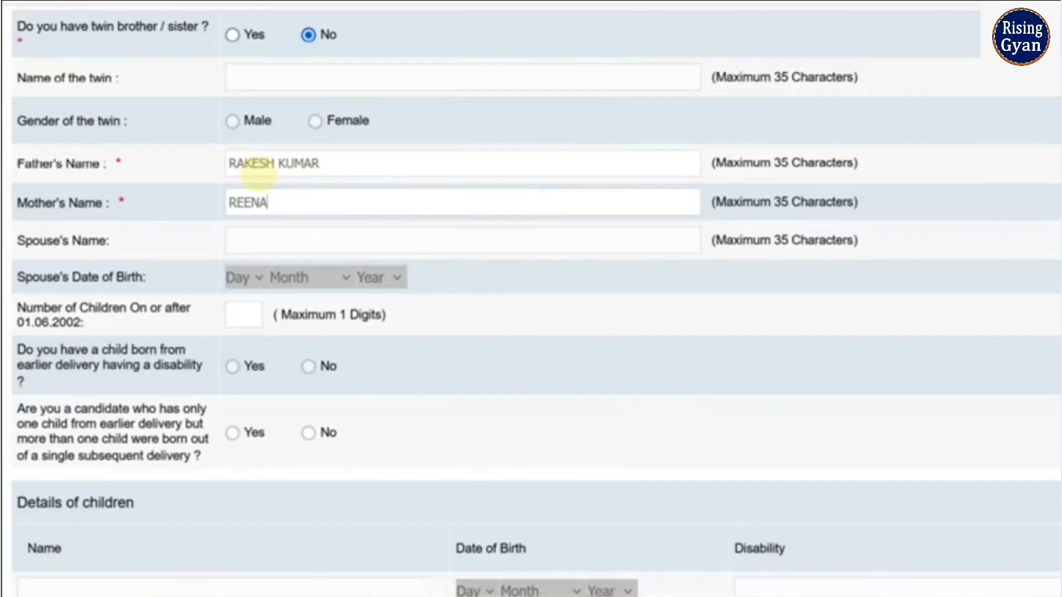
Step: Fill in the first line, district, state and pincode of the address for correspondence
scroll(257, 173, down, 2)
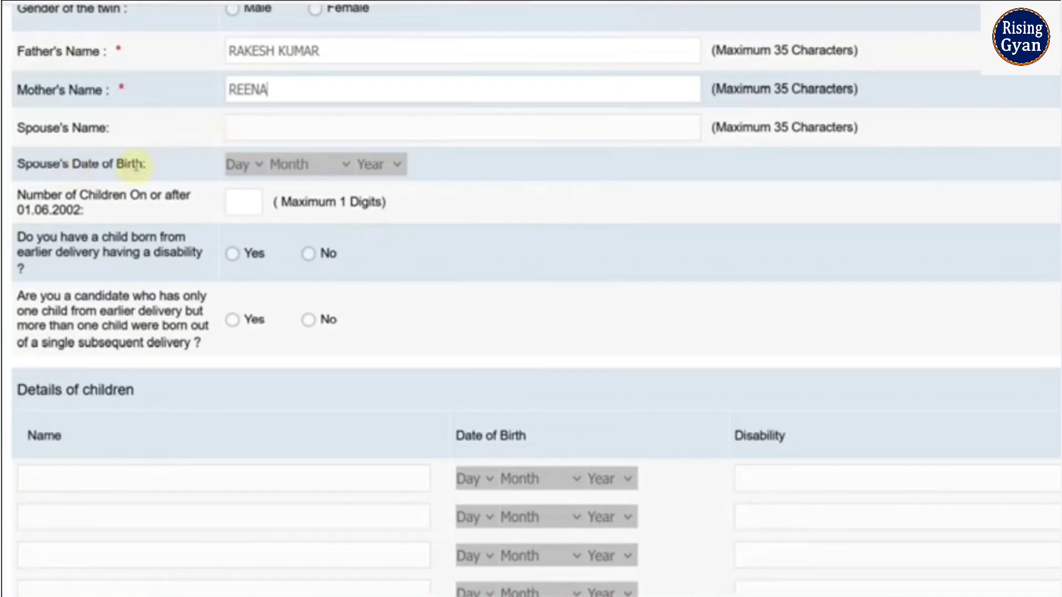
click(256, 208)
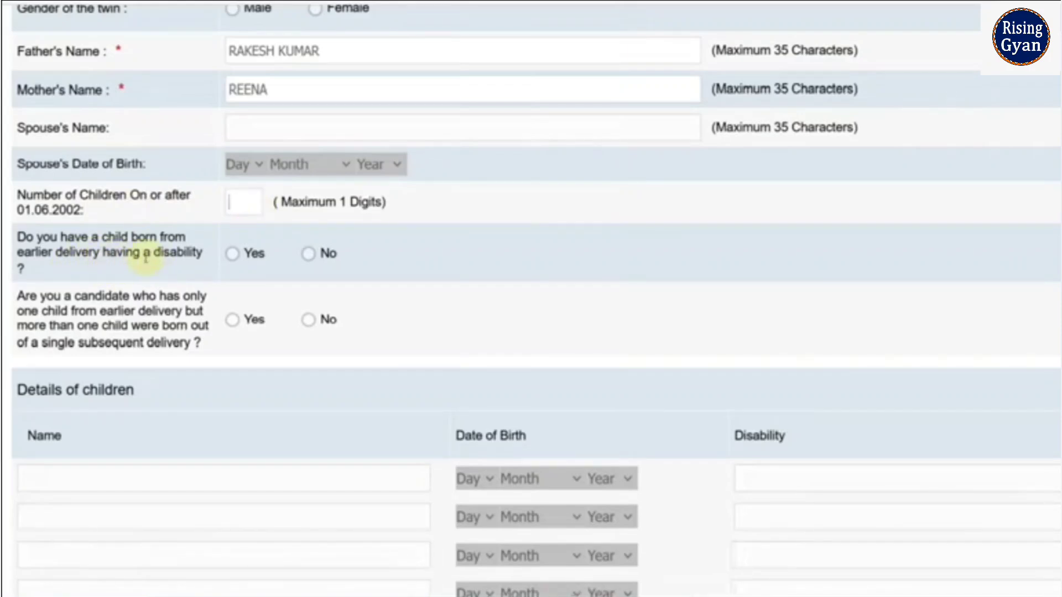
scroll(200, 303, down, 4)
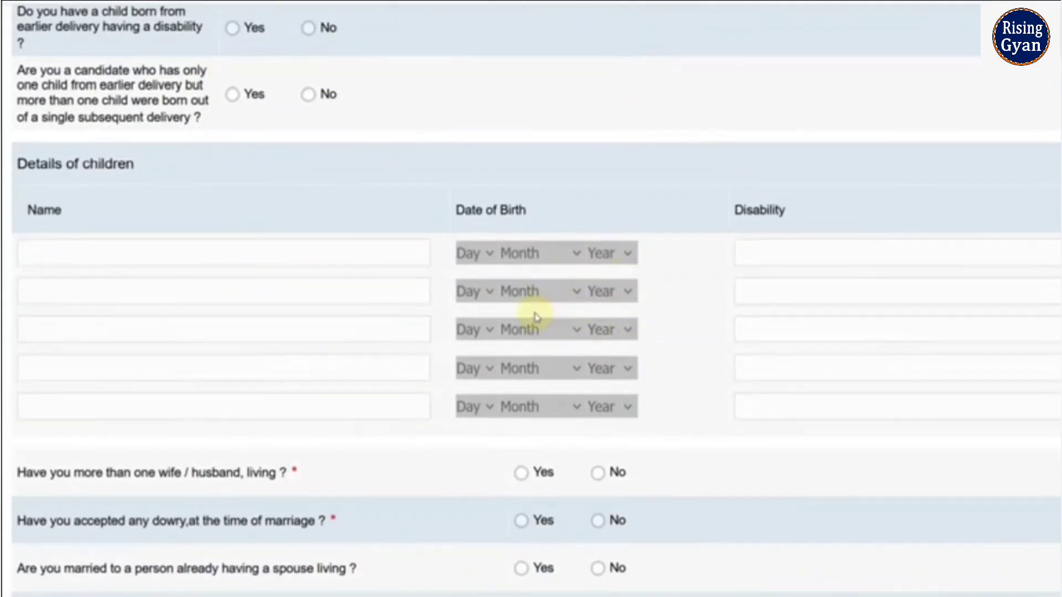
scroll(301, 309, down, 4)
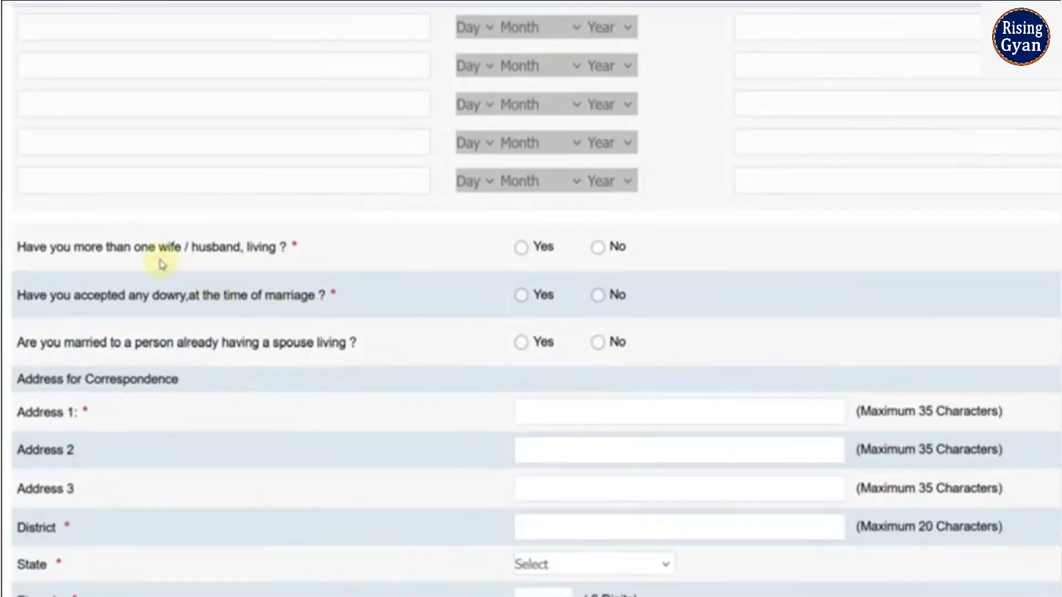
scroll(164, 264, down, 2)
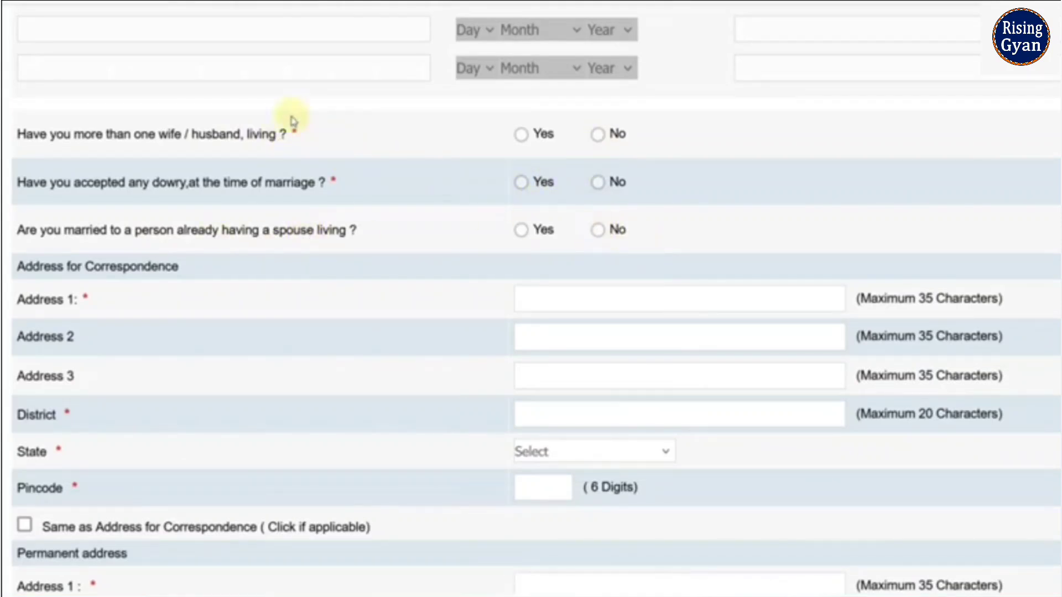
scroll(338, 141, down, 1)
scroll(341, 142, down, 1)
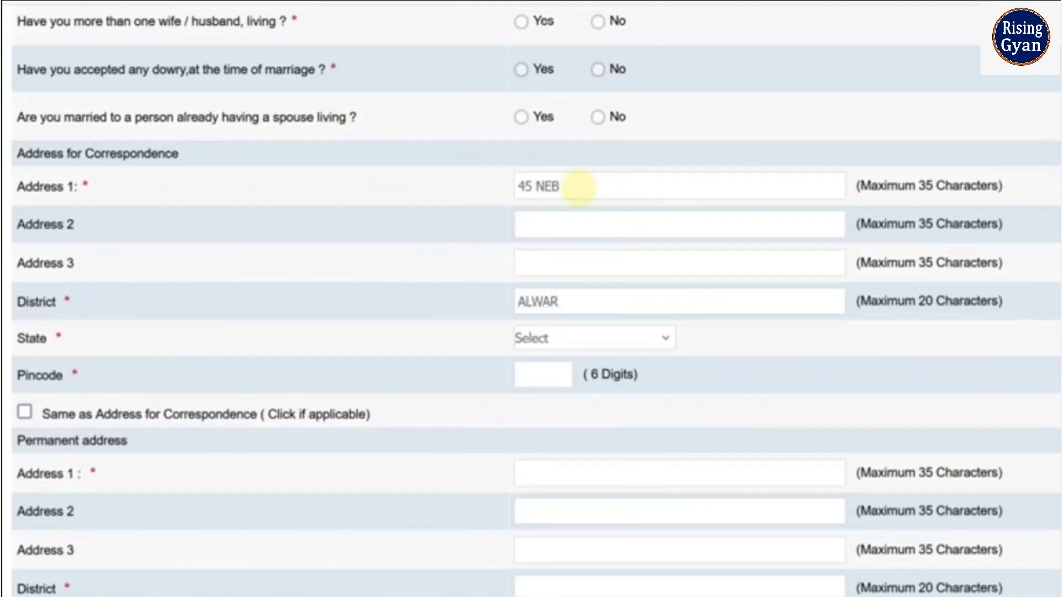
key(r)
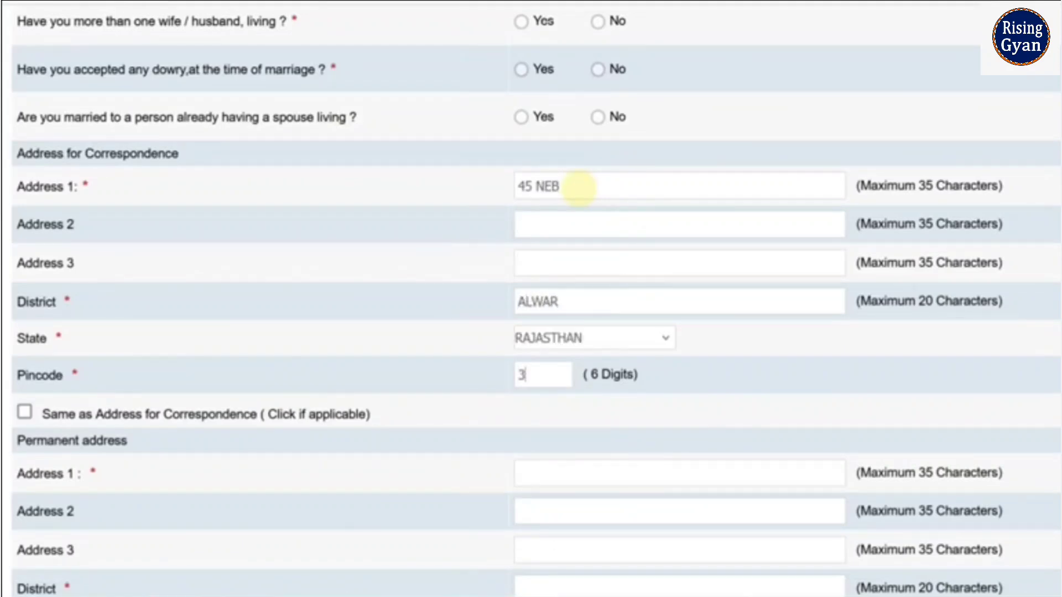
Step: Make the permanent address the same as the correspondence address and choose Permanent Address for GST invoicing
scroll(450, 256, down, 4)
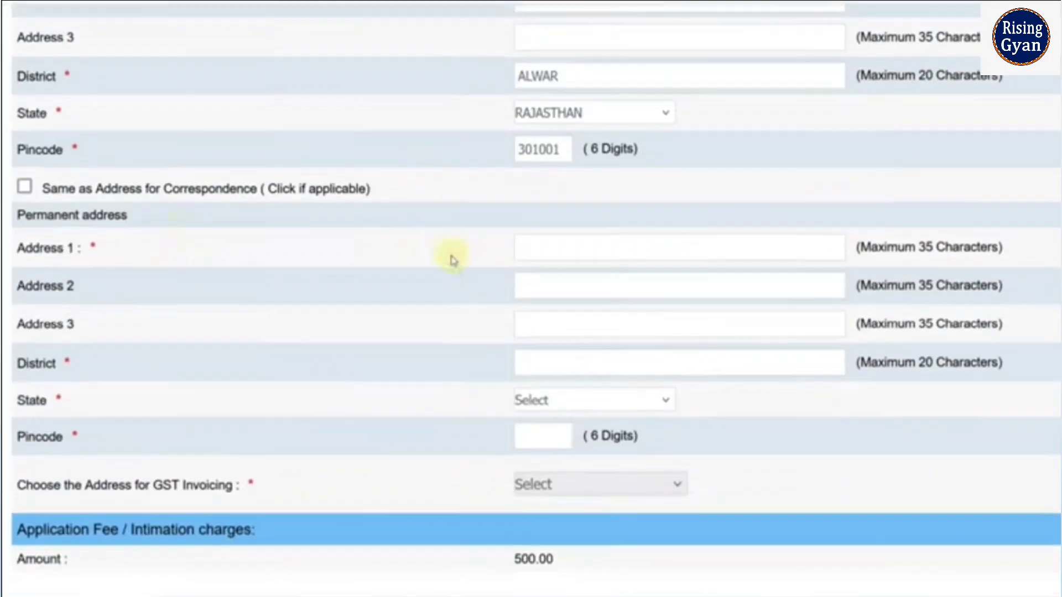
click(25, 187)
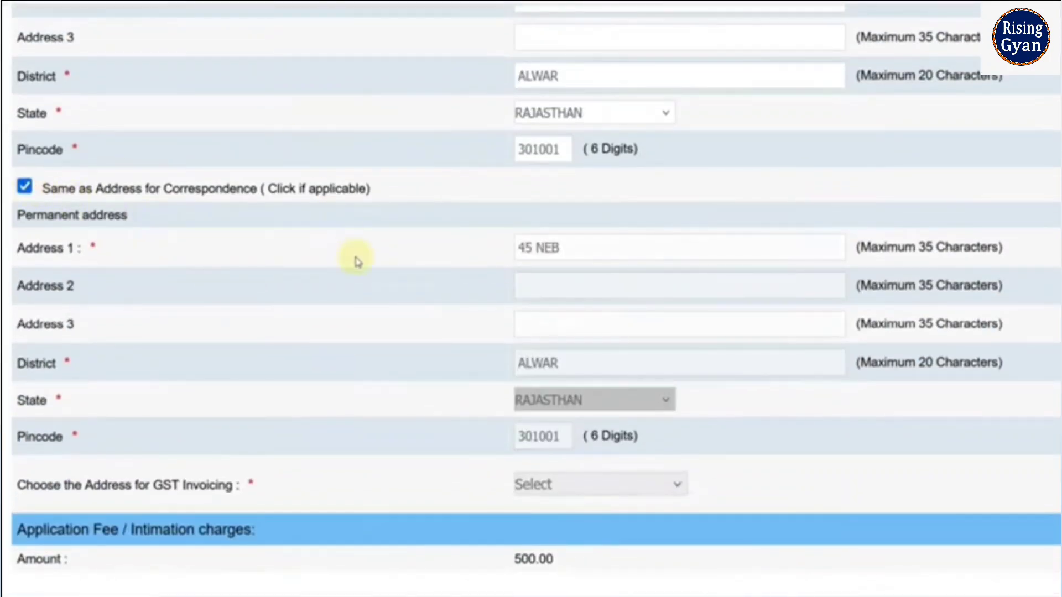
scroll(387, 293, down, 3)
click(541, 351)
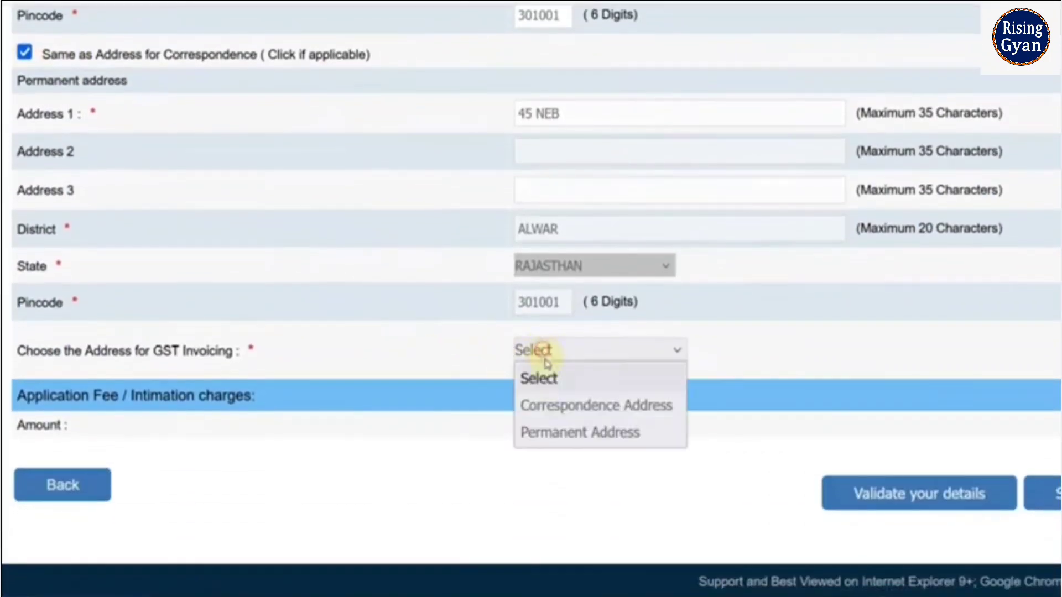
click(559, 433)
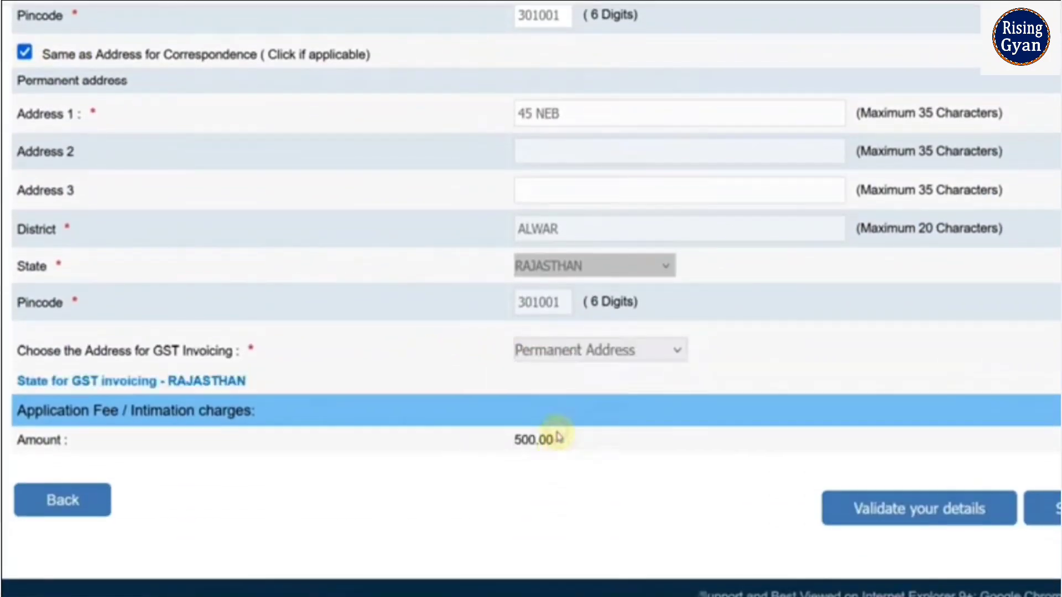
Step: Validate the form details and set the number of children on or after 01.06.2002 to 0
click(880, 514)
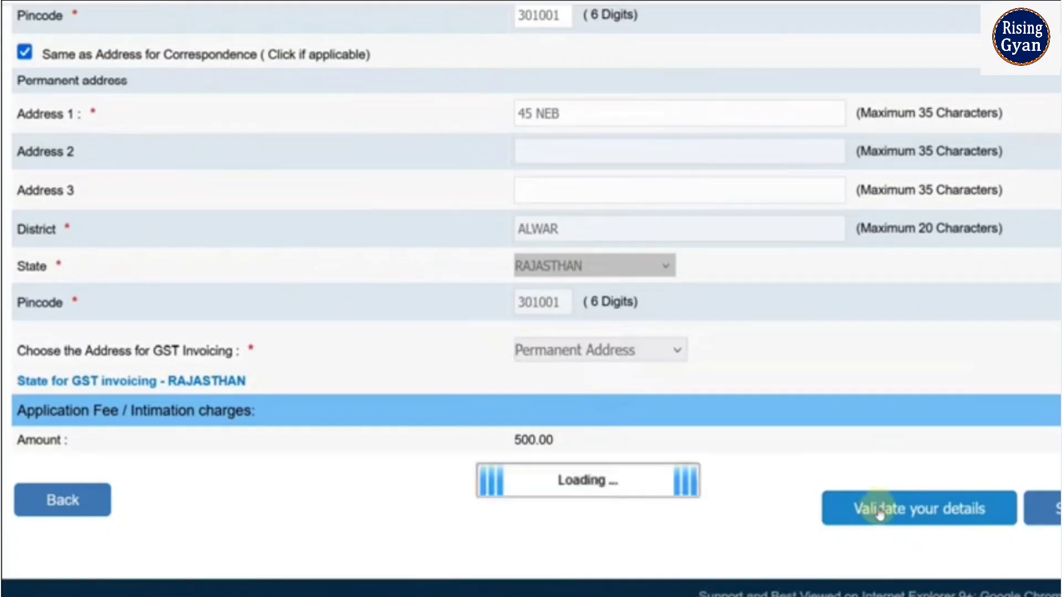
scroll(618, 490, up, 15)
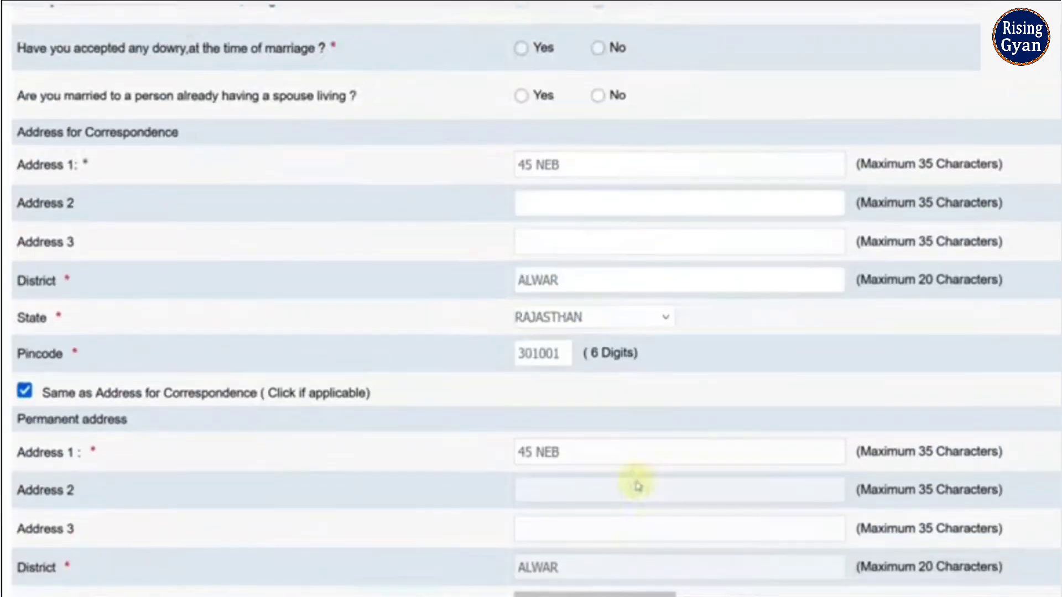
scroll(473, 289, up, 1)
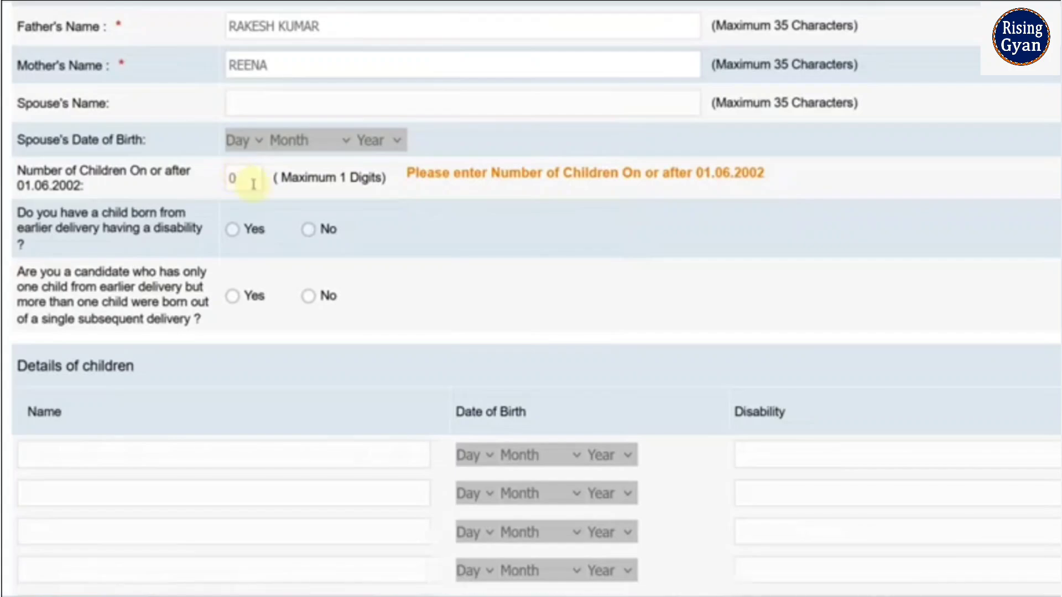
Step: Validate the basic details again and continue to the Qualification / Experience / Languages section
scroll(557, 308, down, 8)
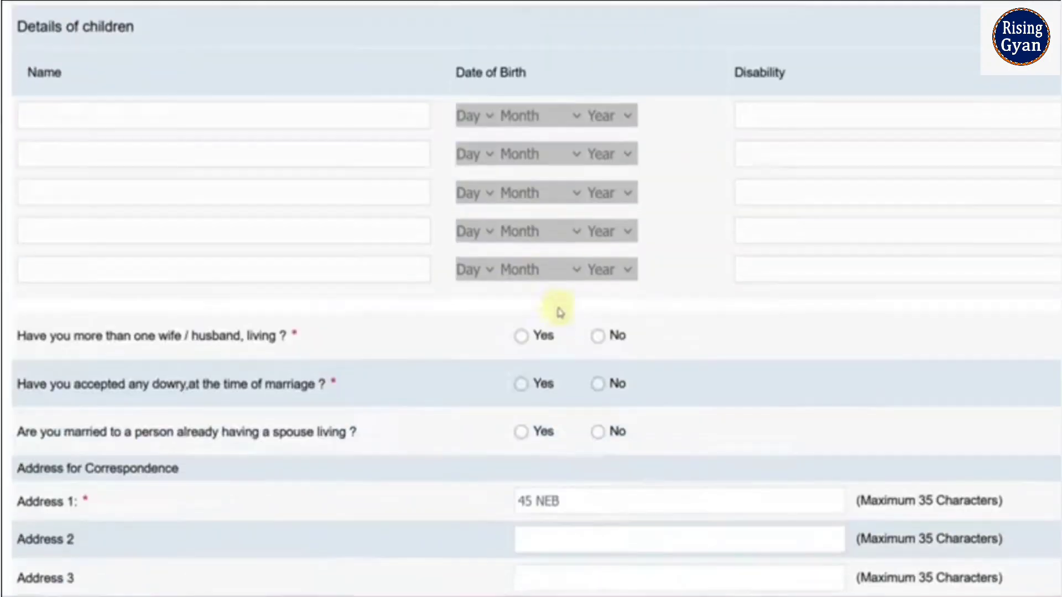
scroll(564, 308, down, 7)
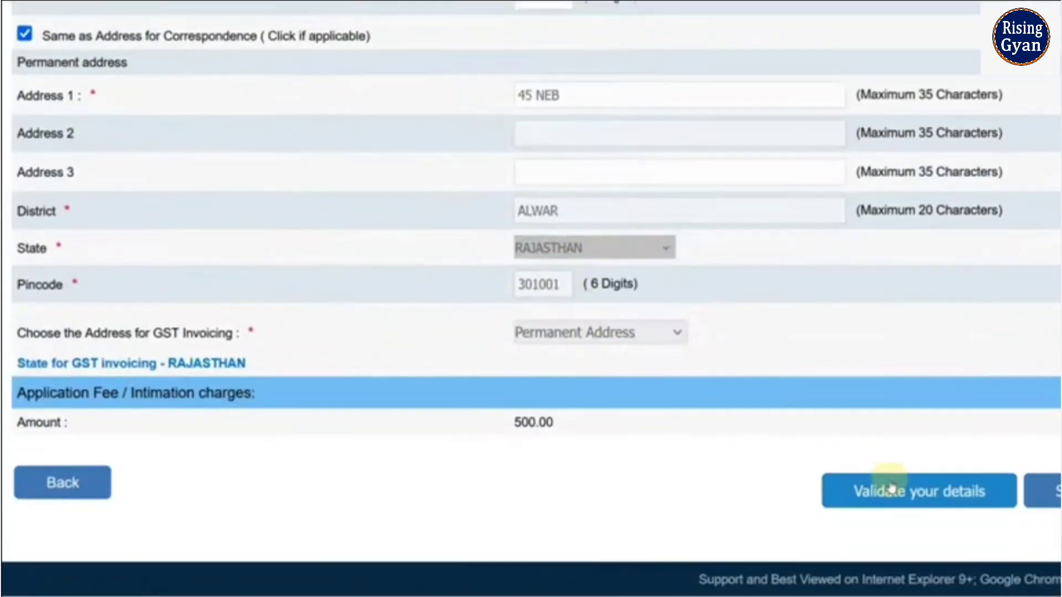
click(889, 488)
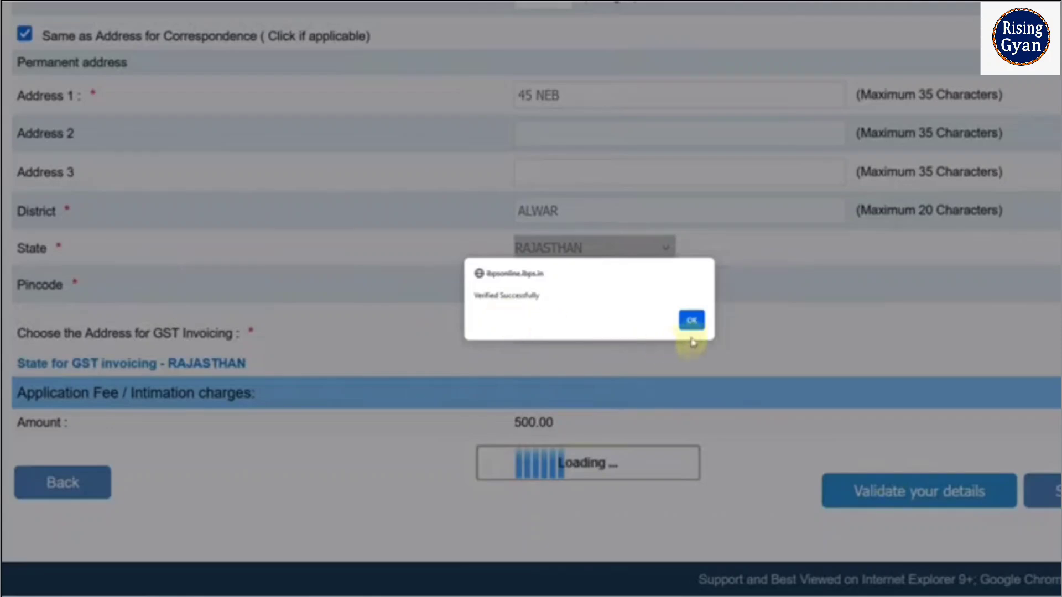
click(692, 321)
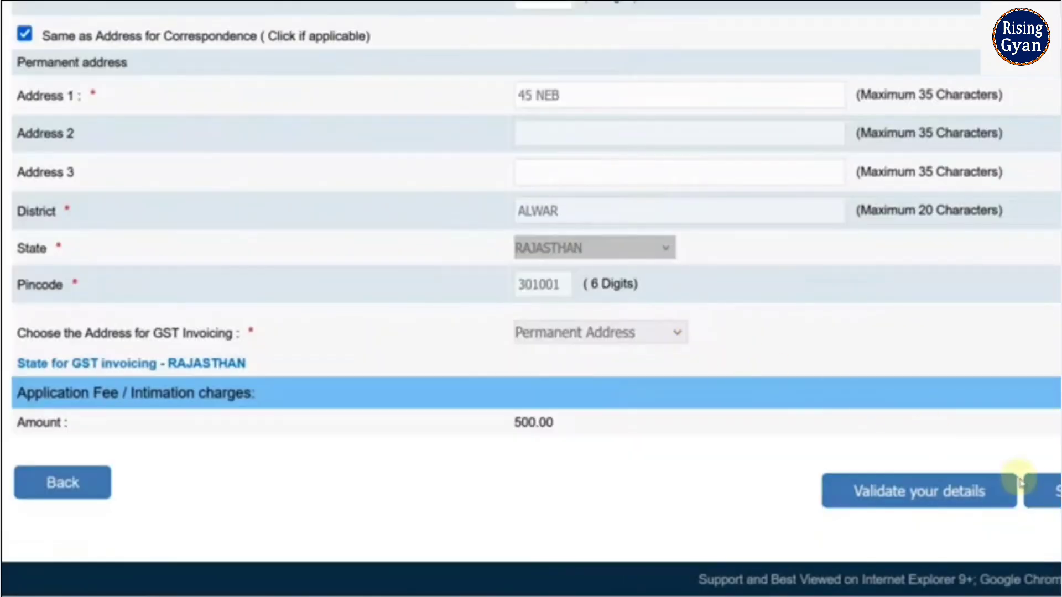
click(1057, 488)
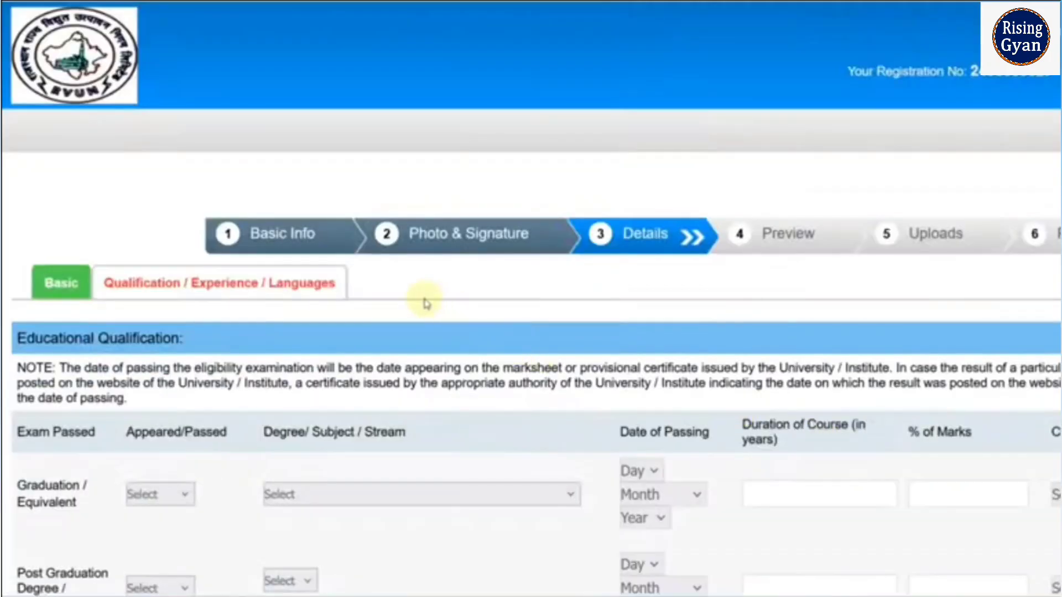
Step: Set the Graduation / Equivalent qualification to Passed with the degree B.Tech in Electrical
scroll(426, 303, down, 6)
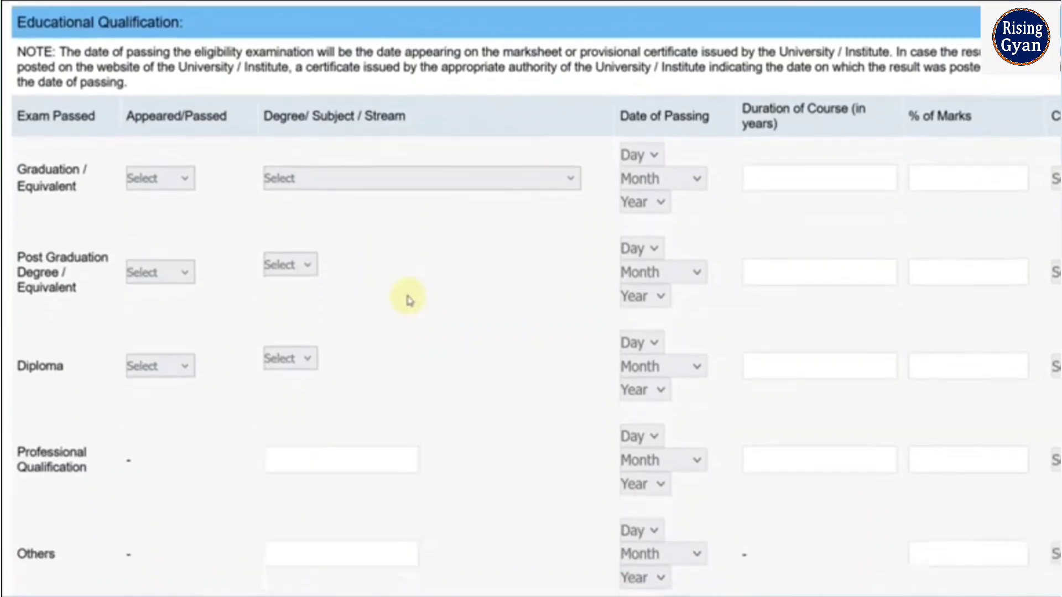
click(158, 163)
click(157, 203)
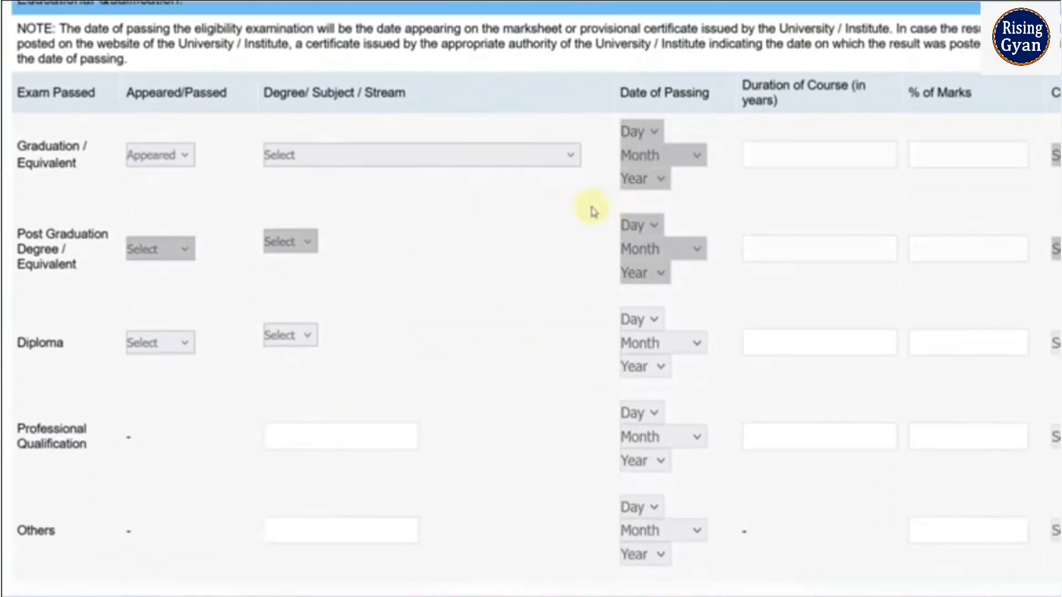
click(369, 157)
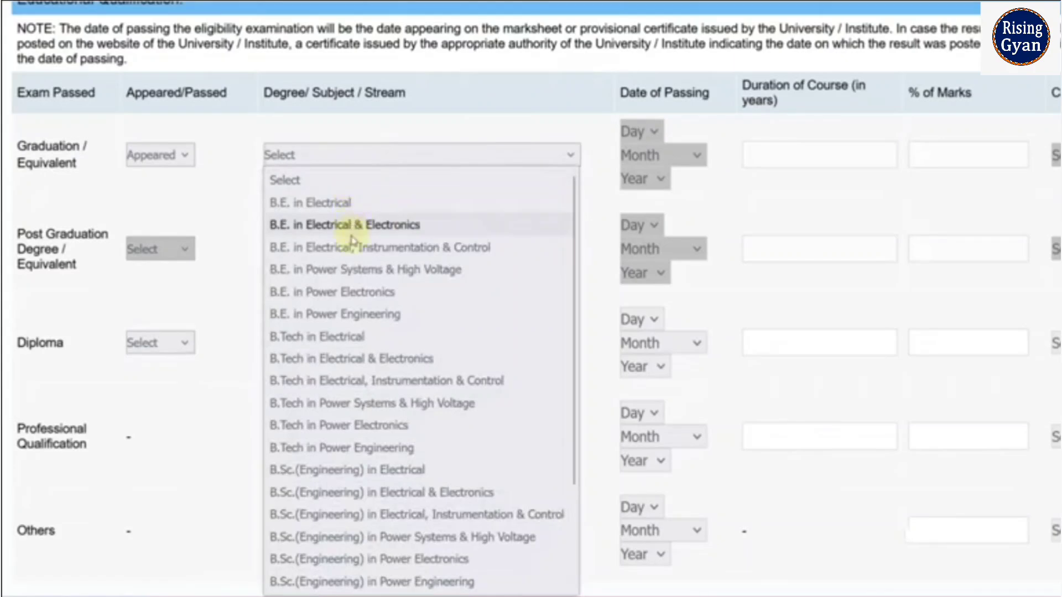
click(347, 338)
click(177, 156)
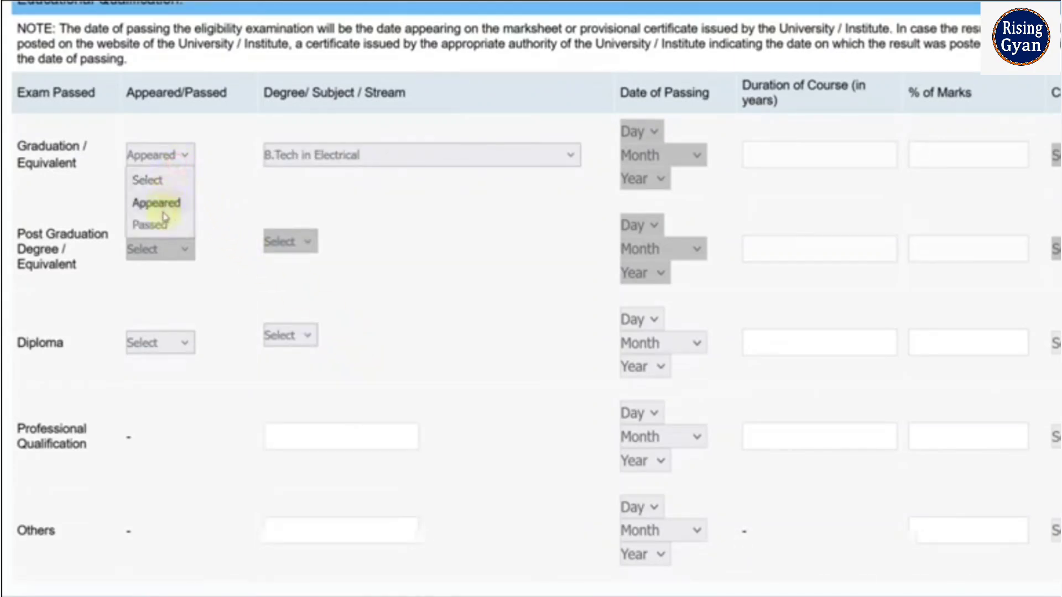
click(164, 222)
click(302, 163)
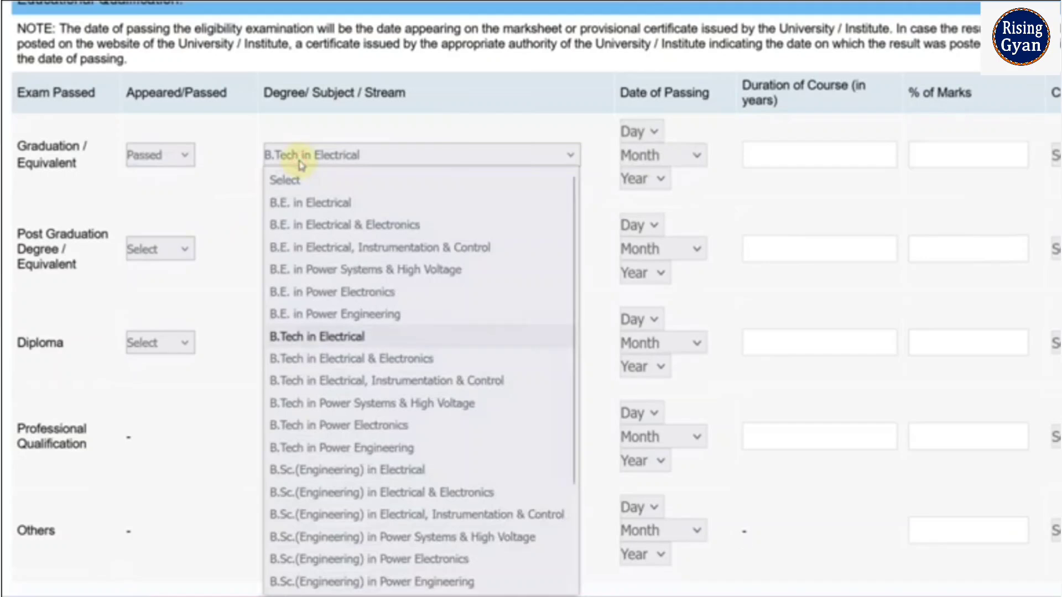
click(363, 137)
Step: Set the graduation date of passing to 23 September 2023 and the duration of the course to 4 years
click(639, 132)
scroll(639, 348, down, 5)
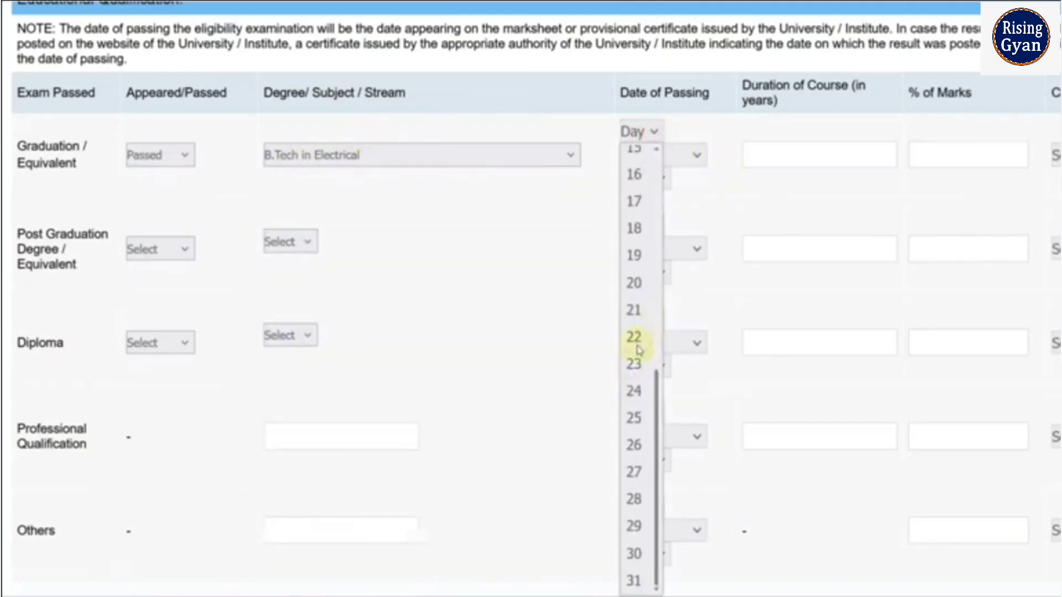
click(636, 363)
click(641, 156)
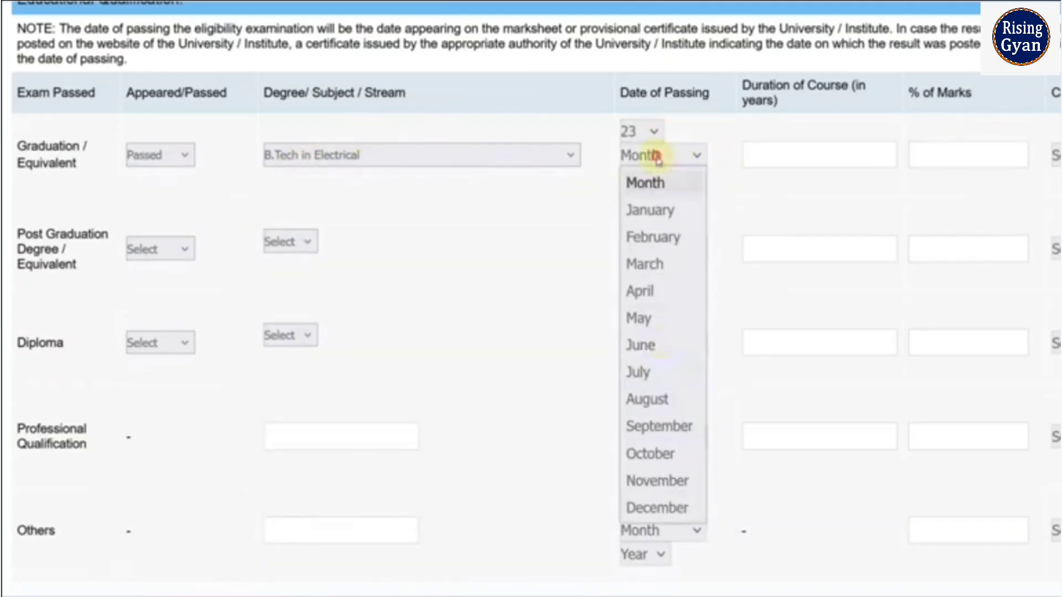
click(658, 426)
click(641, 179)
click(647, 502)
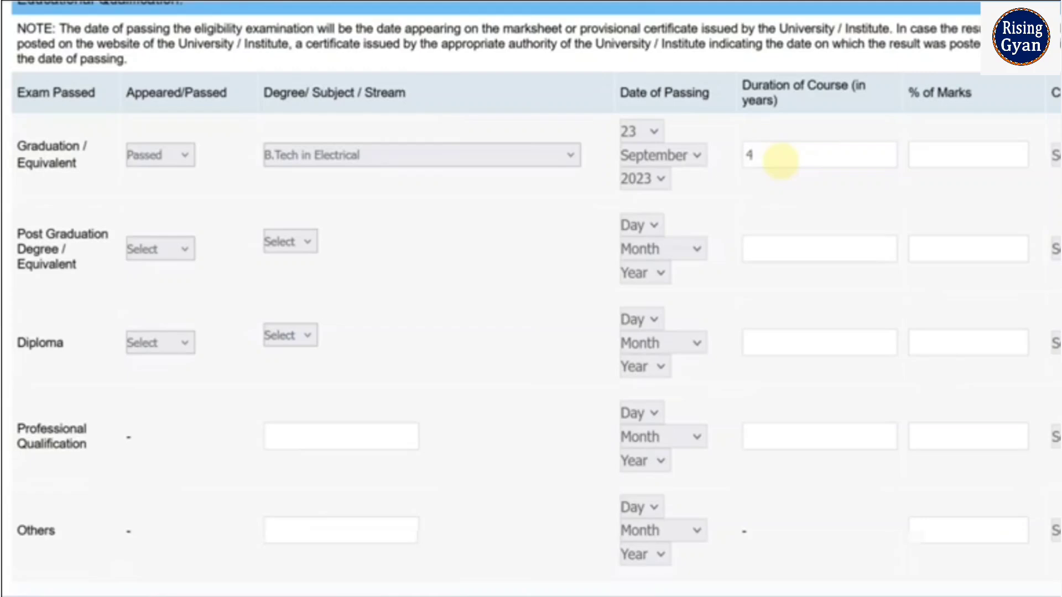
Step: Enter 70.00 as the graduation percentage of marks and choose first as the class obtained
click(985, 157)
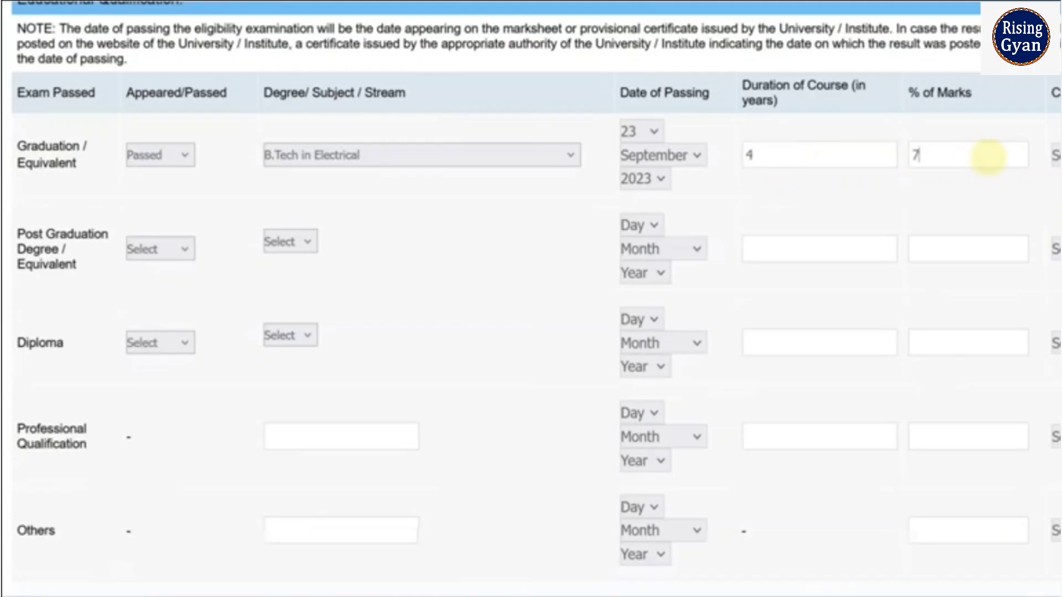
text(70.00)
click(1057, 156)
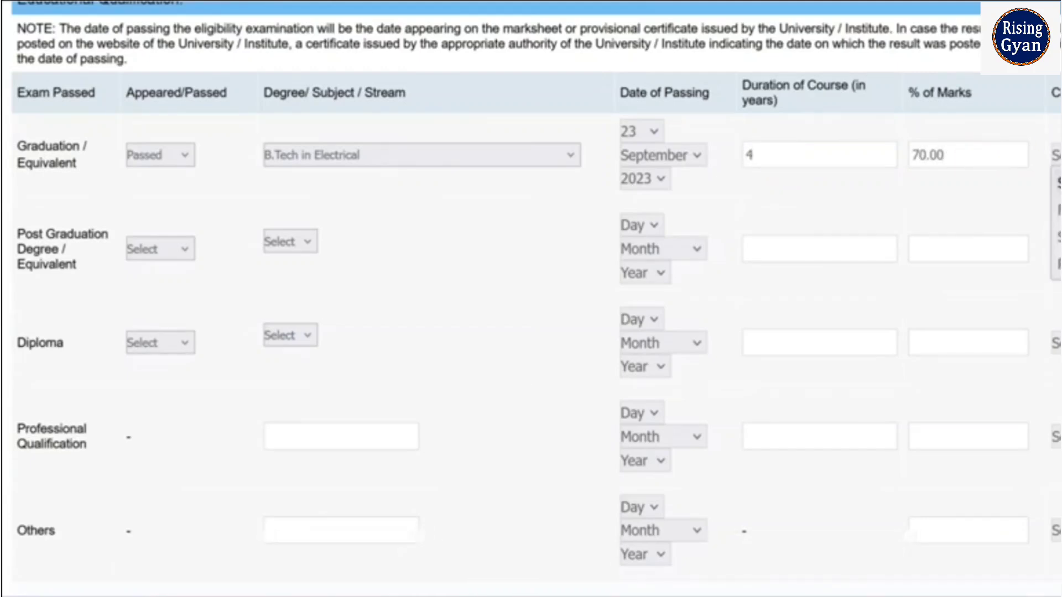
click(1056, 211)
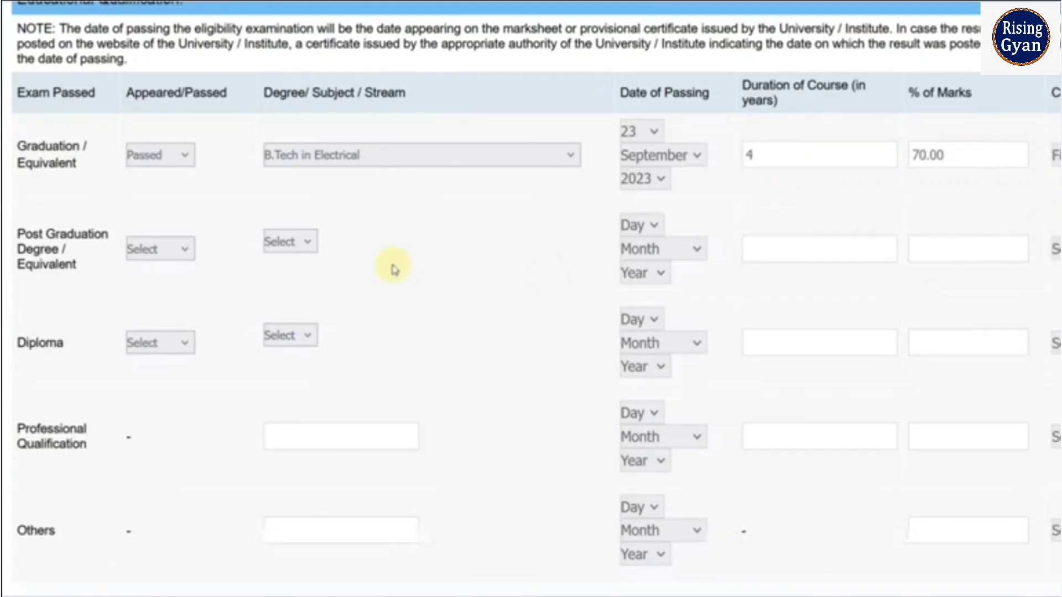
click(185, 249)
click(288, 242)
click(359, 292)
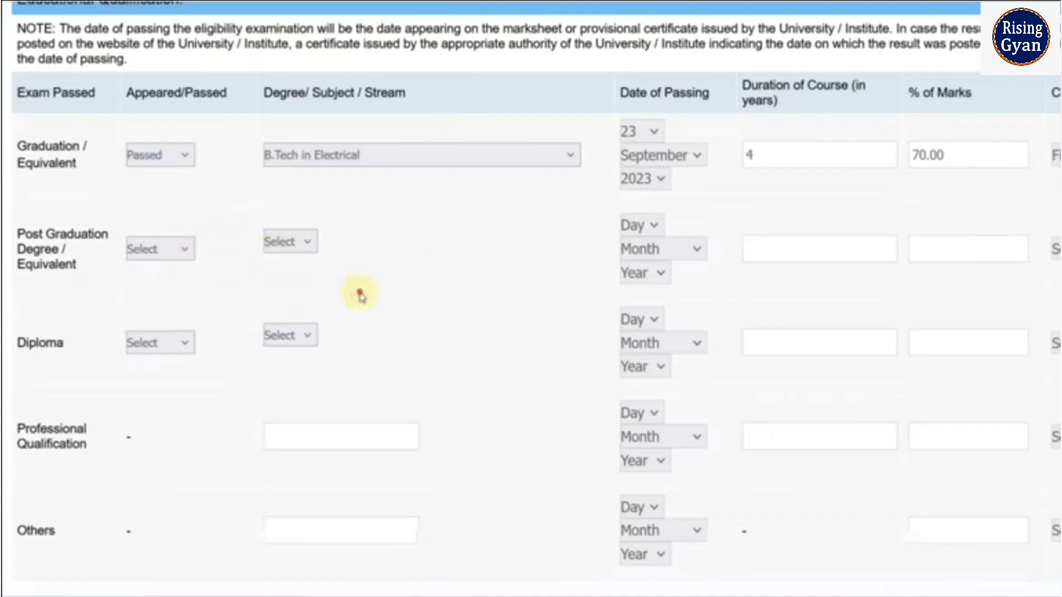
click(184, 343)
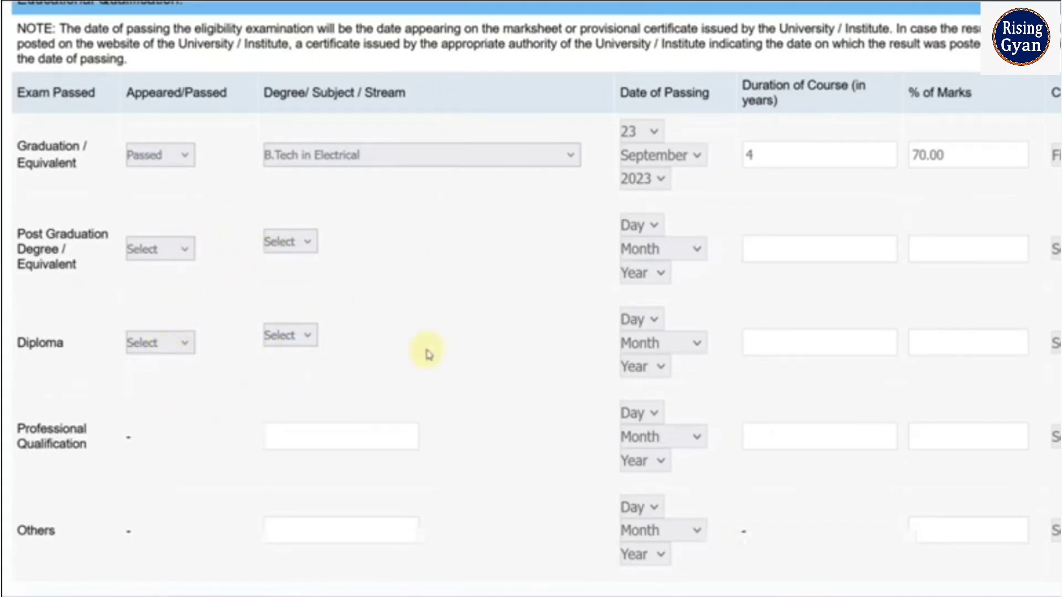
Step: Answer Yes to working knowledge of Hindi and Rajasthani culture, and No to presently working
scroll(343, 350, down, 4)
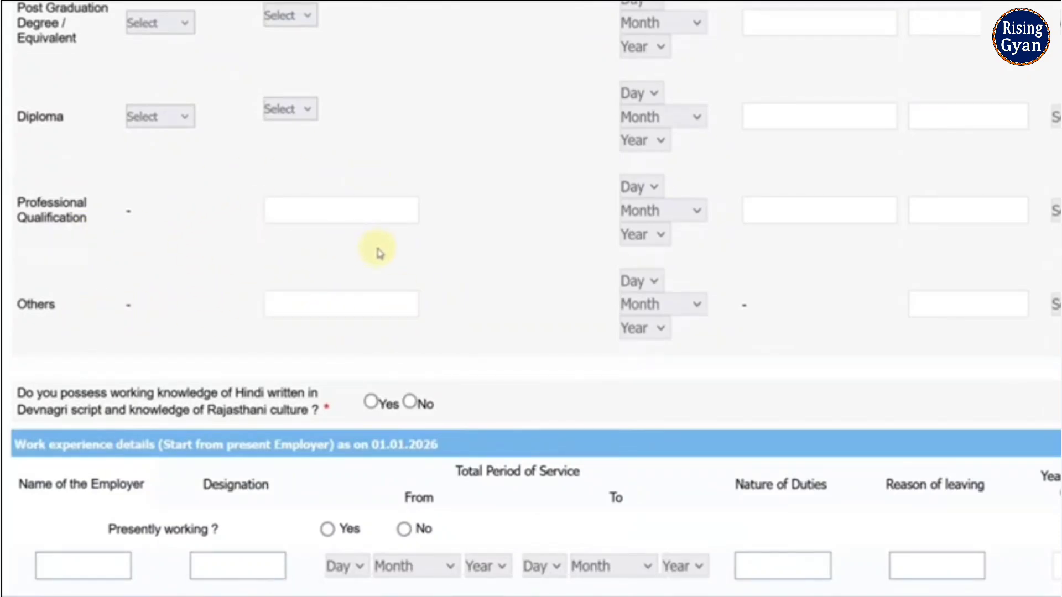
scroll(398, 275, down, 2)
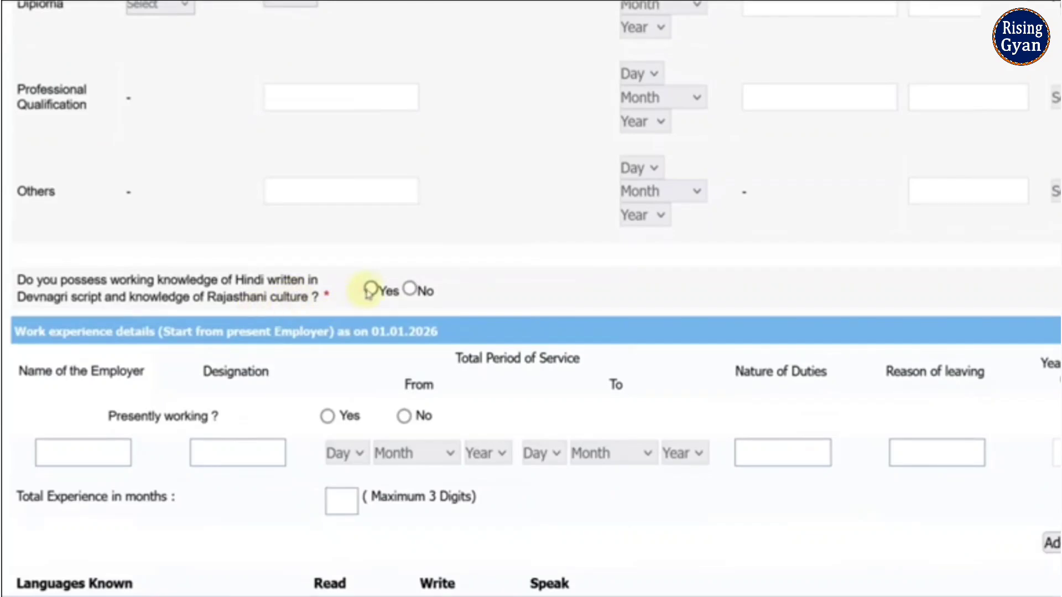
click(370, 289)
scroll(342, 299, down, 4)
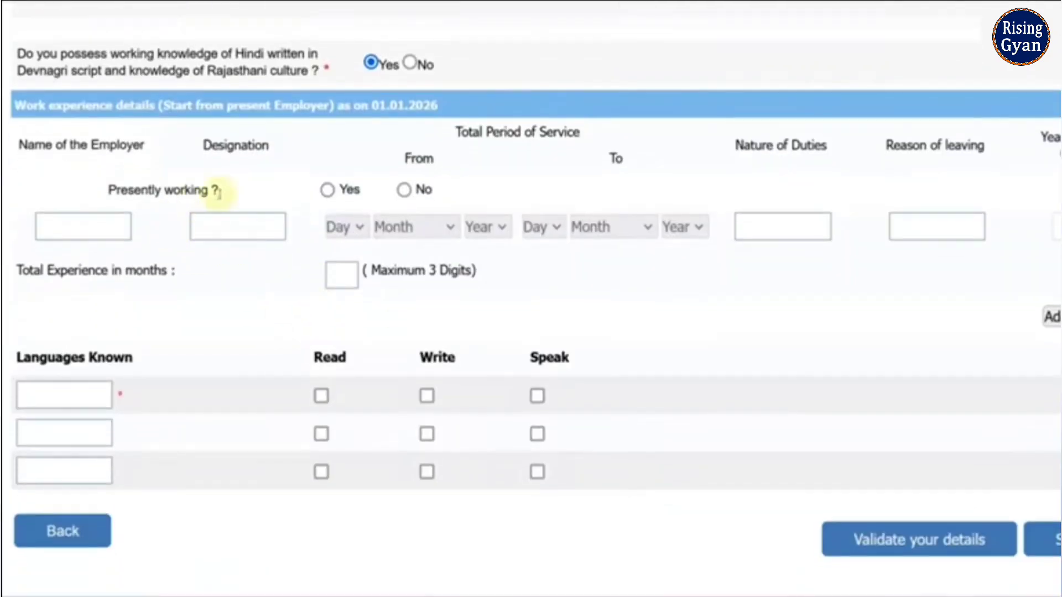
click(405, 190)
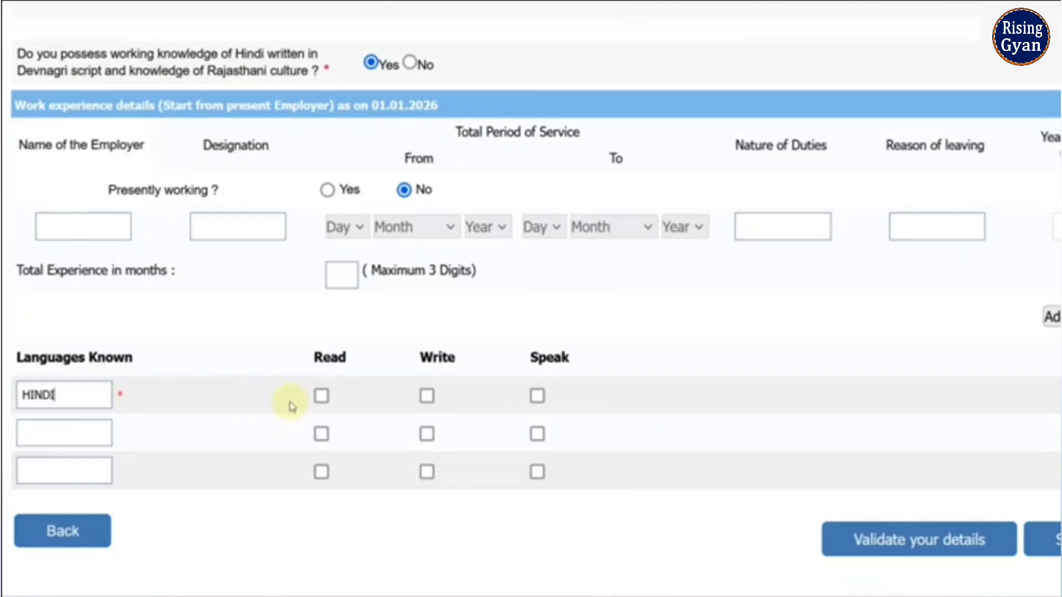
Step: Declare HINDI as a known language with read, write and speak ability, and validate the qualification details
click(320, 396)
click(427, 396)
click(541, 397)
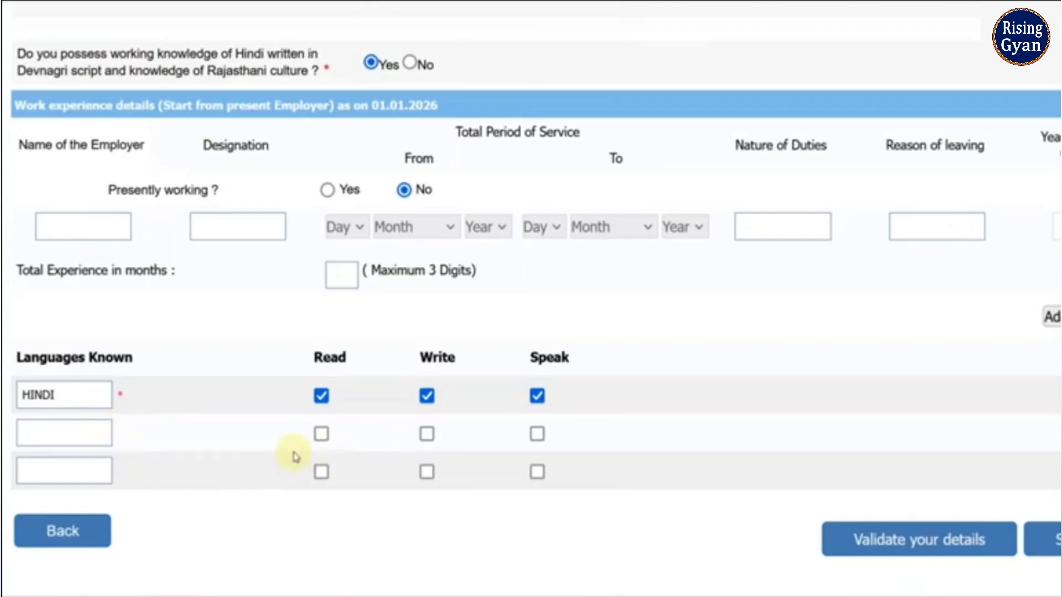
click(932, 539)
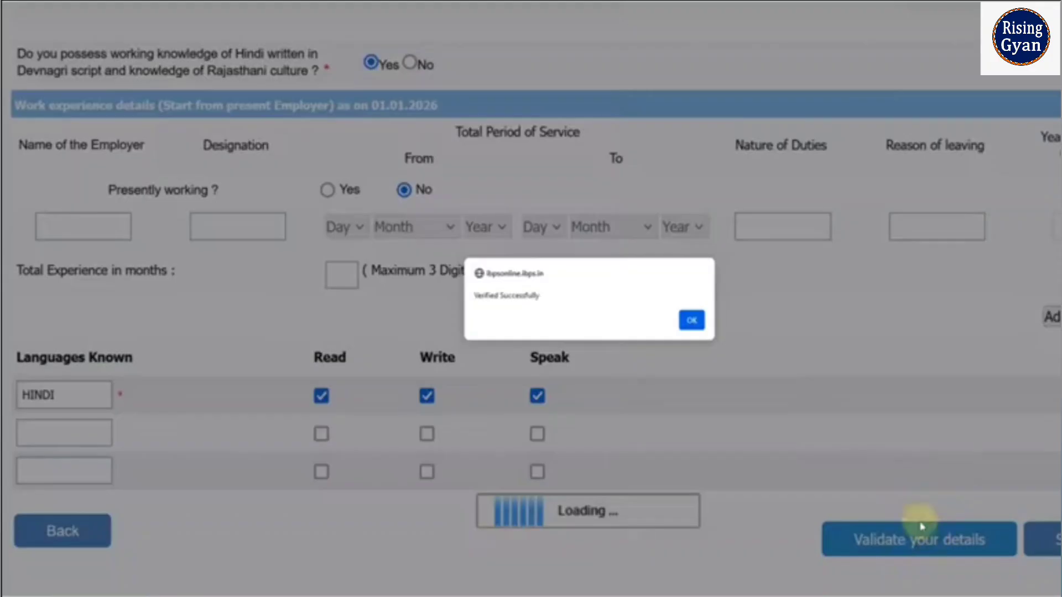
click(688, 321)
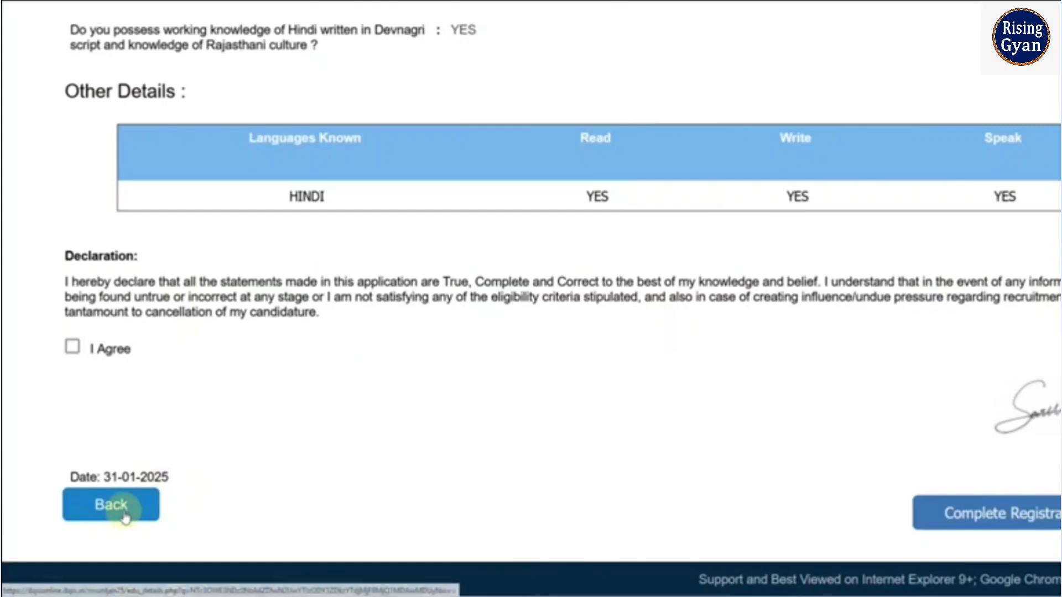
Step: Agree to the declaration on the application preview and confirm completing the registration
click(72, 346)
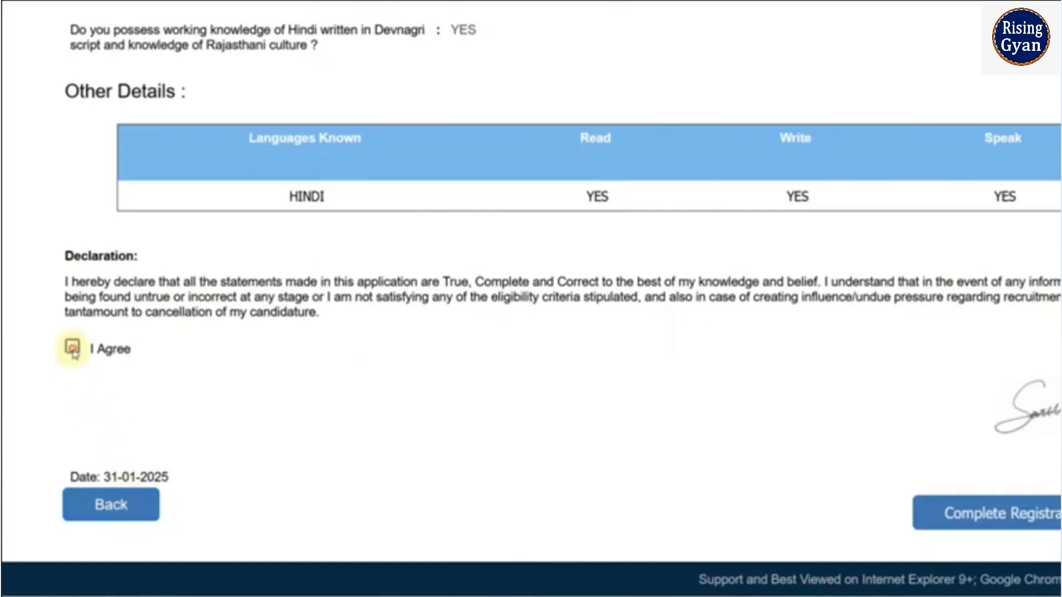
click(1017, 517)
click(649, 335)
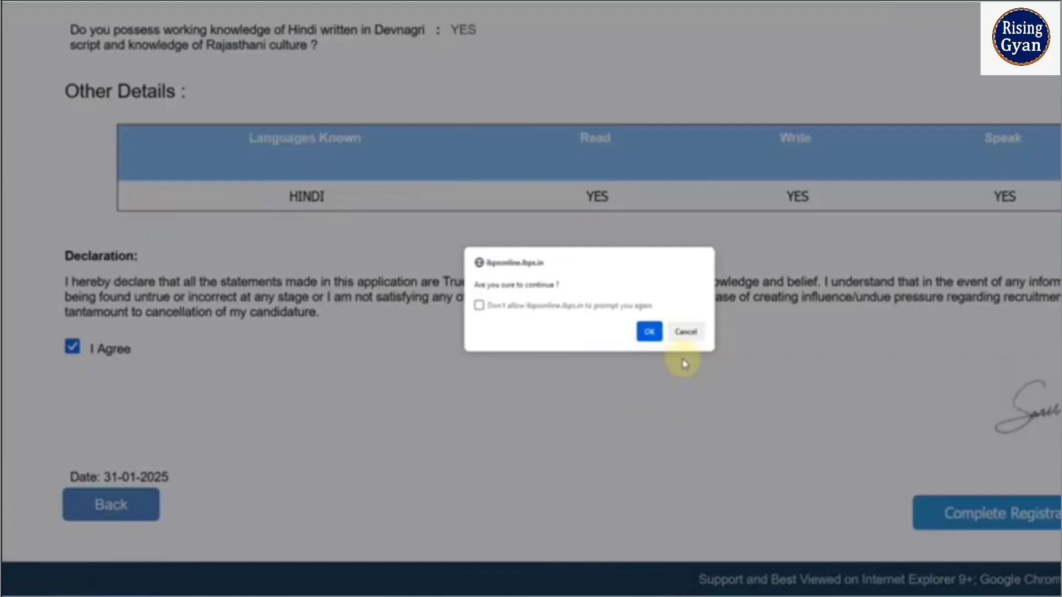
click(648, 334)
Step: Check the left thumb impression requirements in the guidelines PDF, upload LEFT1.jpg as the left thumb impression and accept its preview
scroll(664, 338, down, 2)
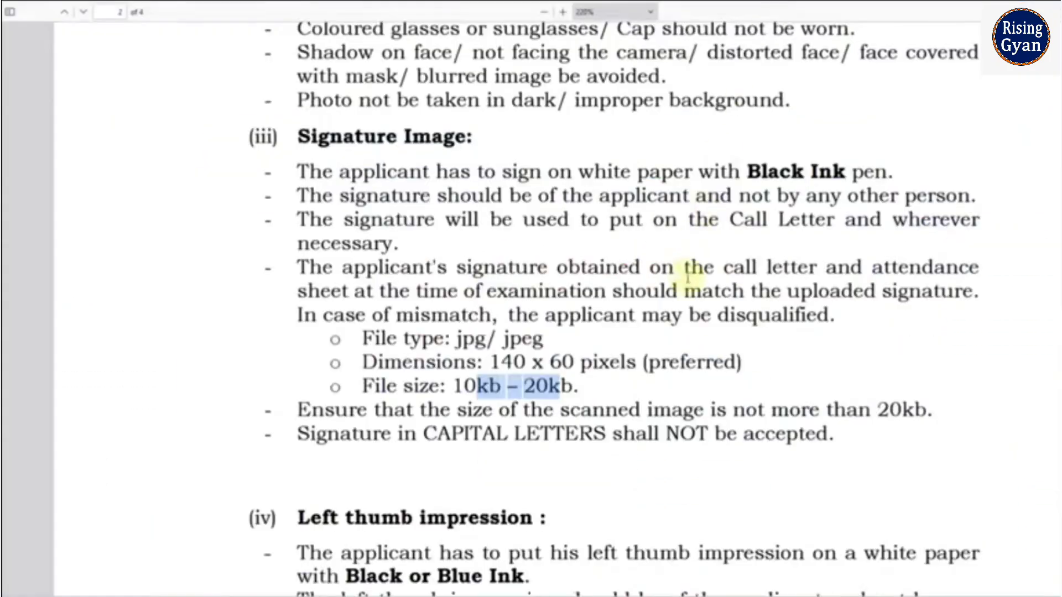
scroll(675, 296, down, 6)
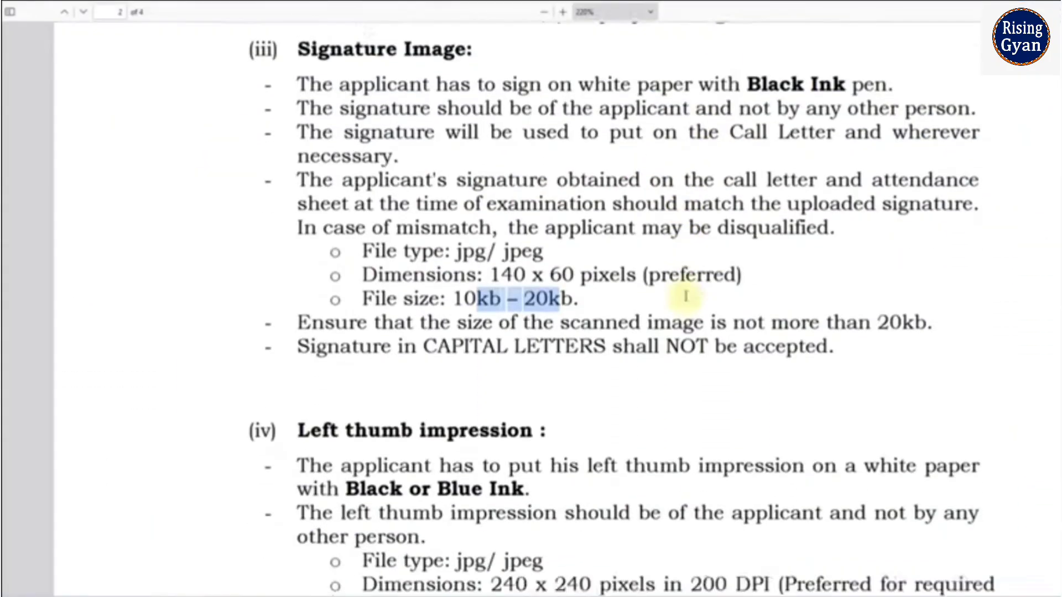
drag(359, 193, 504, 194)
click(528, 194)
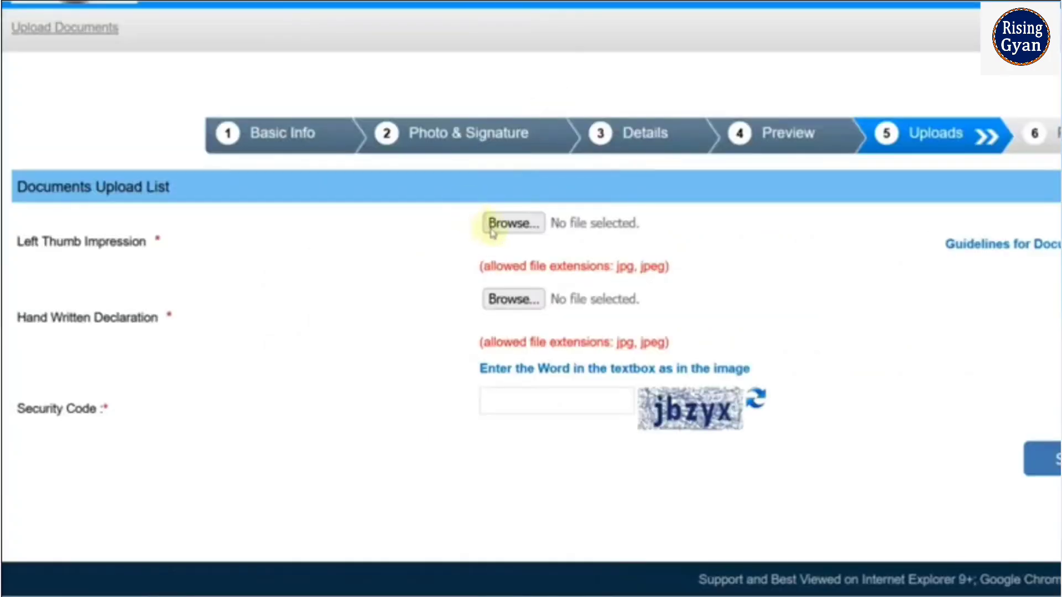
click(499, 232)
double_click(297, 77)
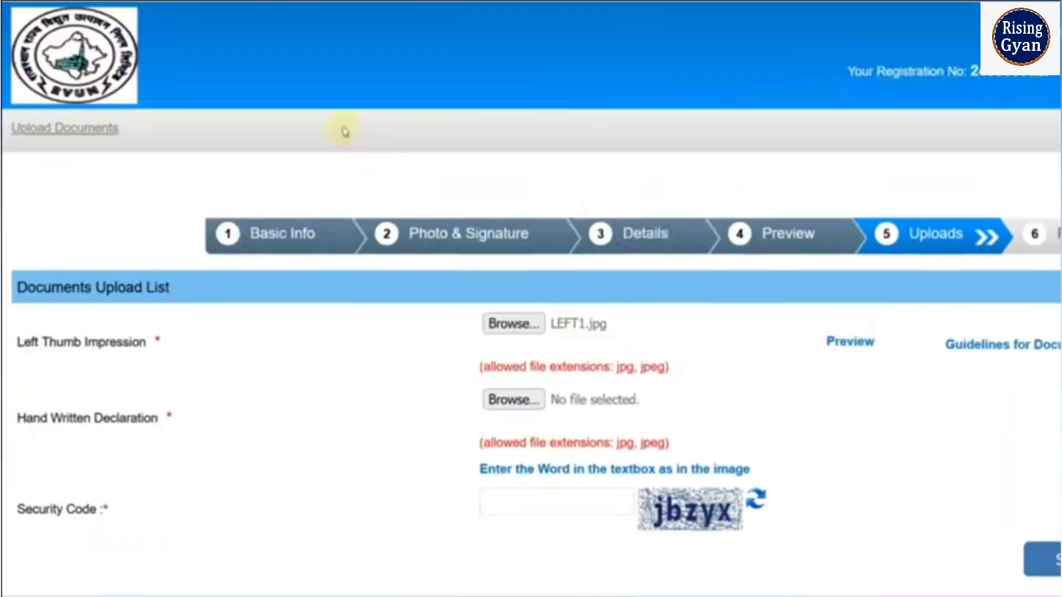
scroll(483, 308, down, 3)
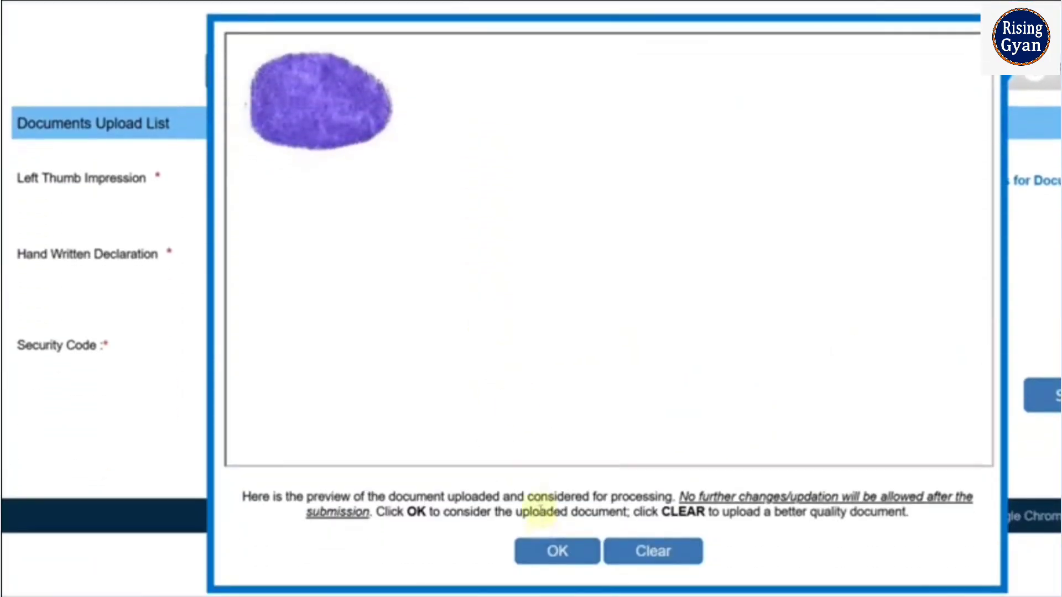
click(550, 548)
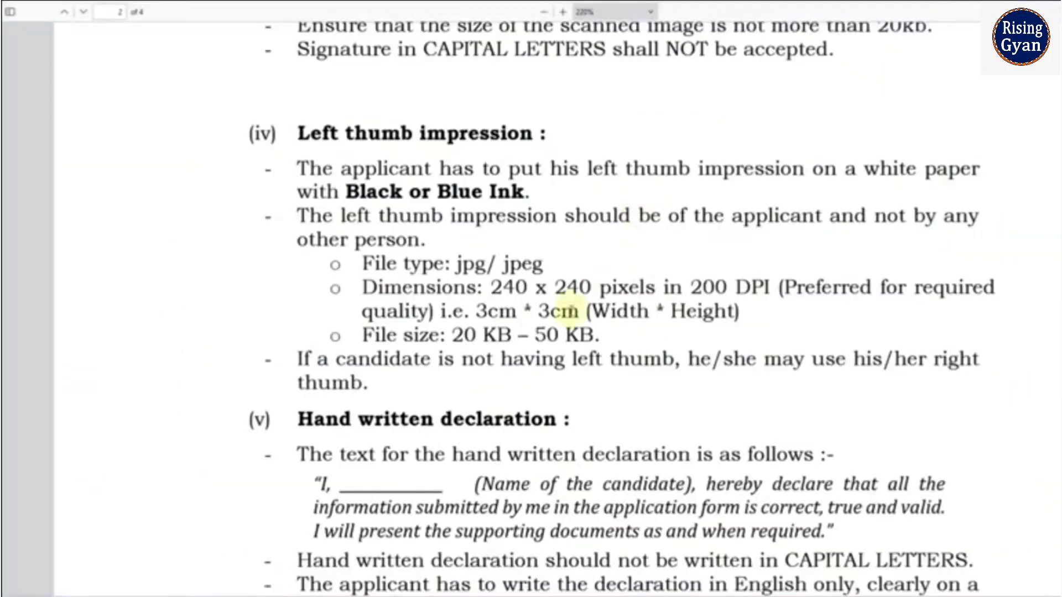
Step: Examine the guidelines PDF for the hand written declaration's required text, ink colour, dimensions and file size
scroll(489, 288, down, 3)
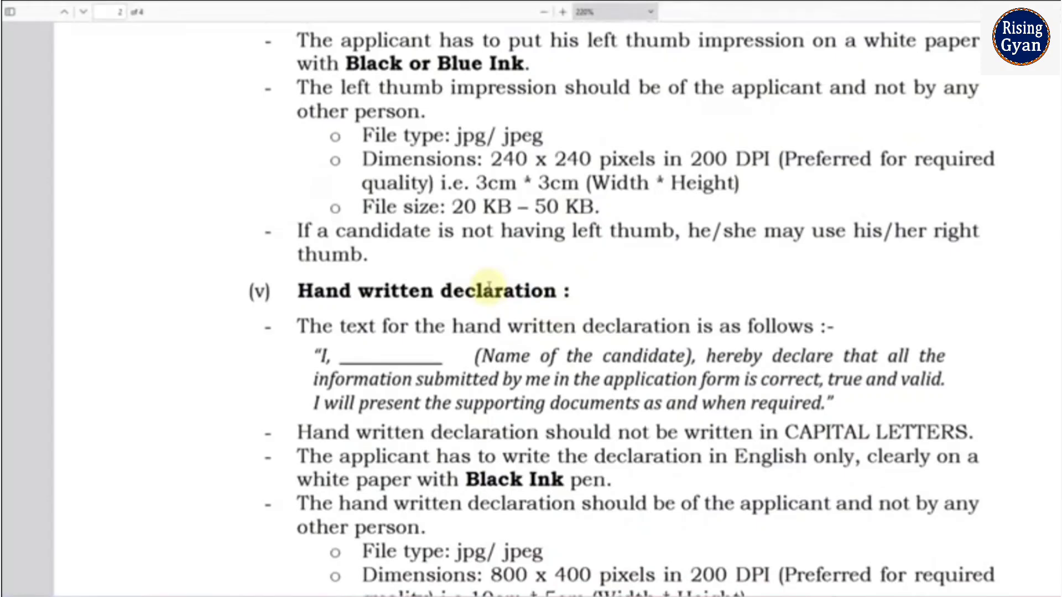
scroll(489, 288, down, 3)
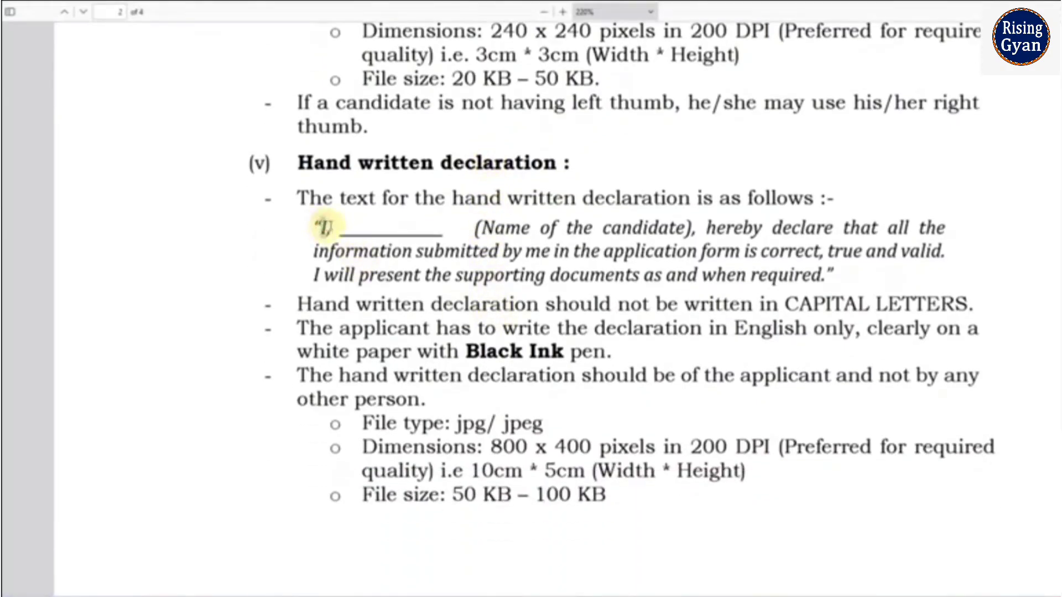
drag(413, 230, 640, 230)
click(720, 231)
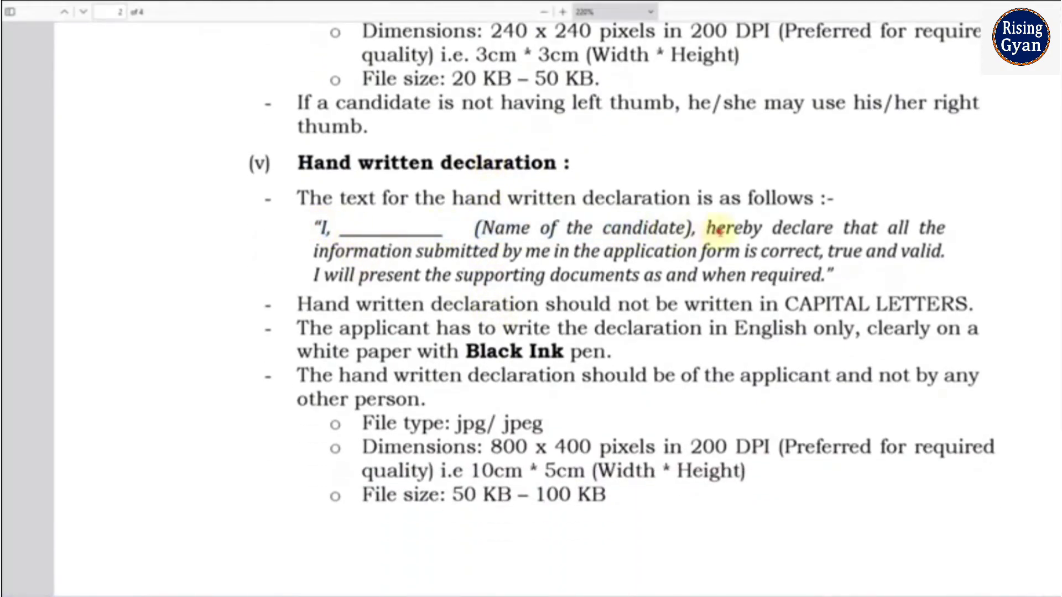
drag(720, 231, 829, 229)
click(752, 276)
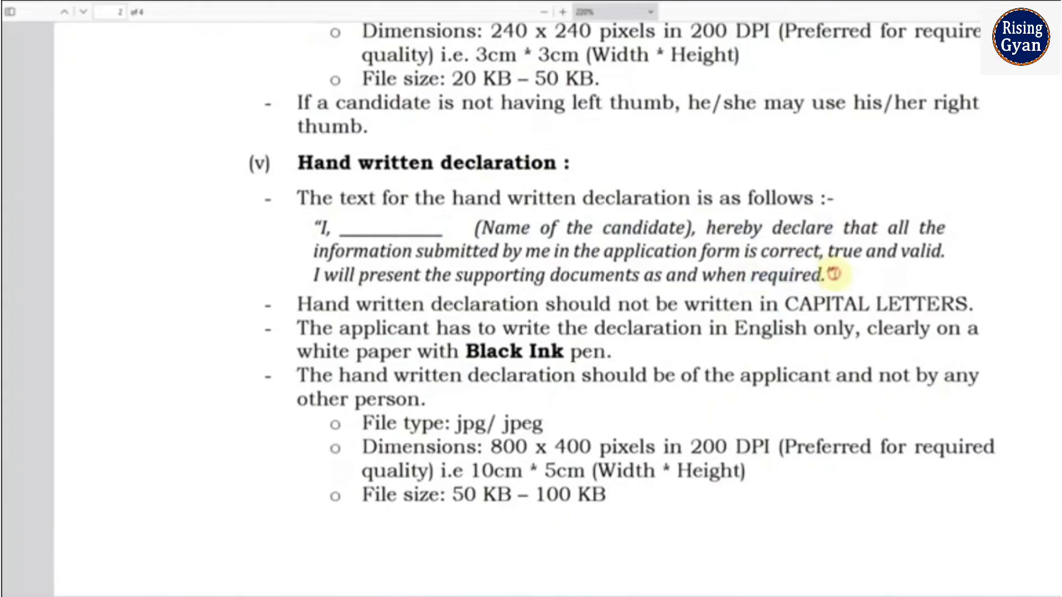
drag(480, 351, 563, 352)
click(629, 363)
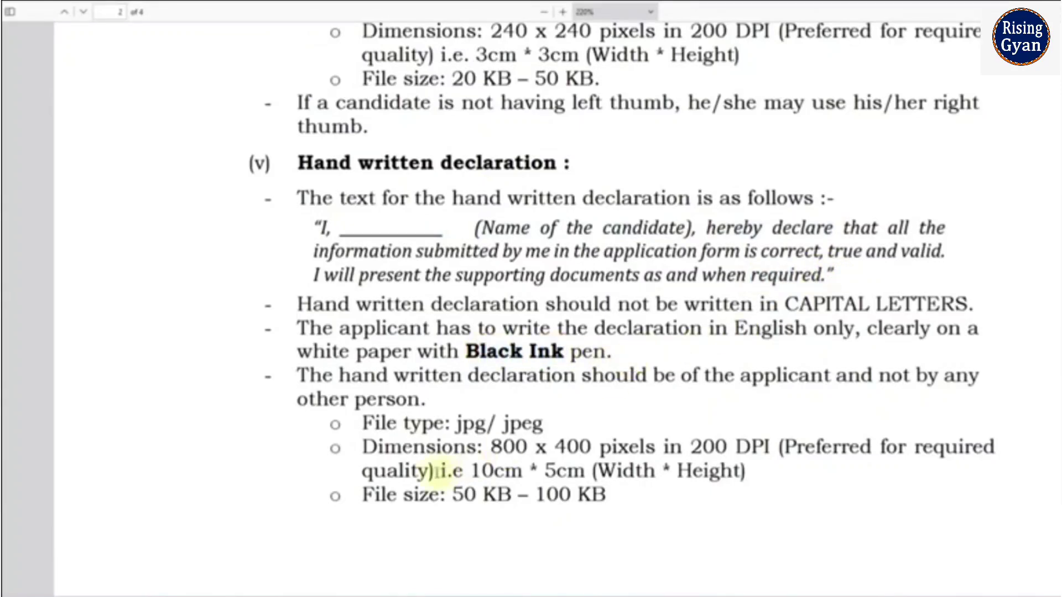
drag(452, 493, 604, 494)
click(605, 494)
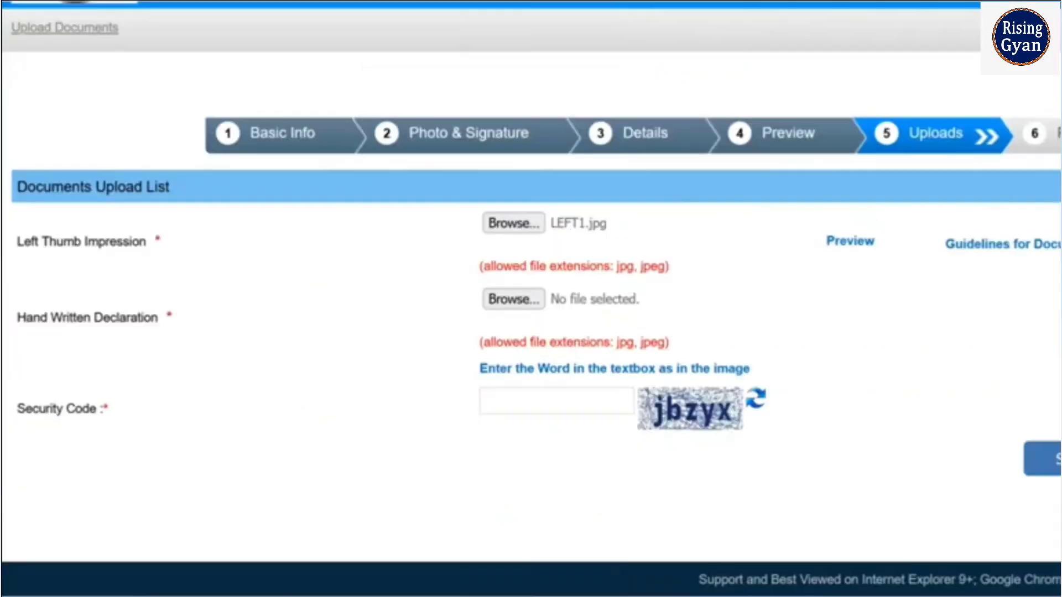
Step: Upload sel.jpg as the hand written declaration and accept its preview
click(517, 300)
double_click(476, 88)
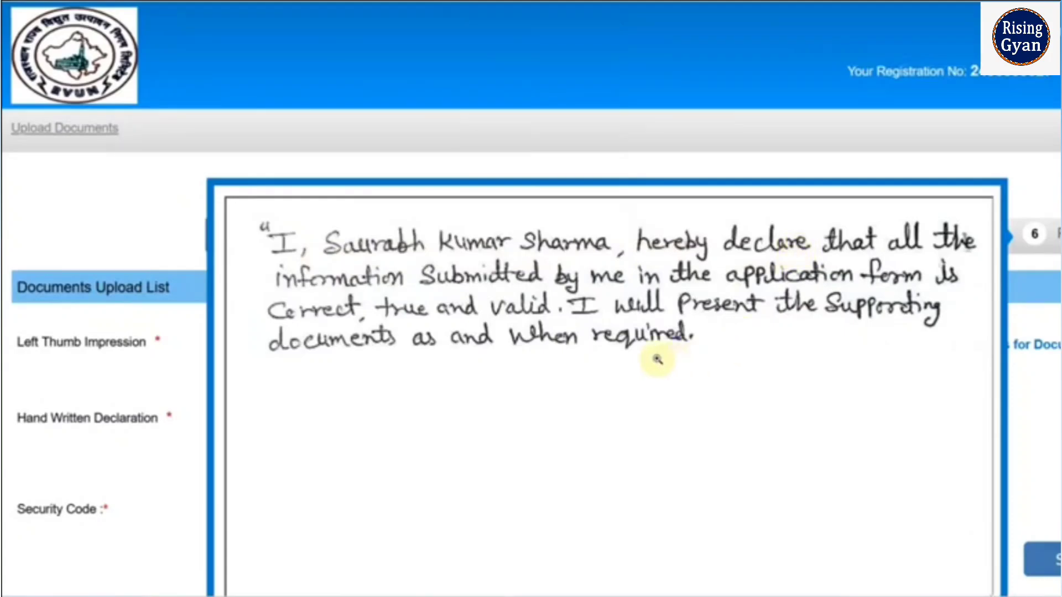
scroll(653, 354, down, 3)
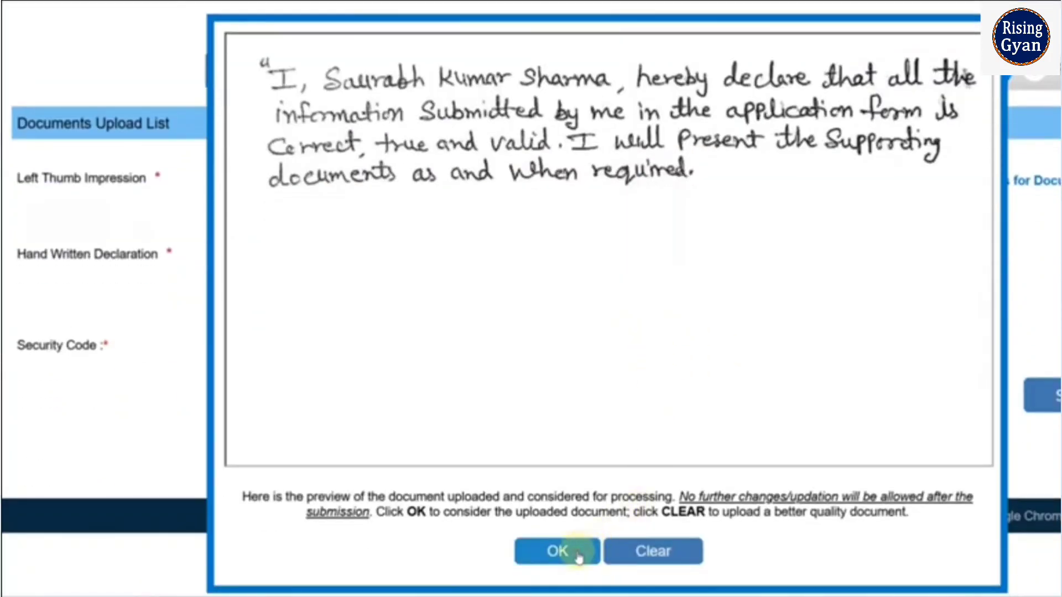
click(575, 550)
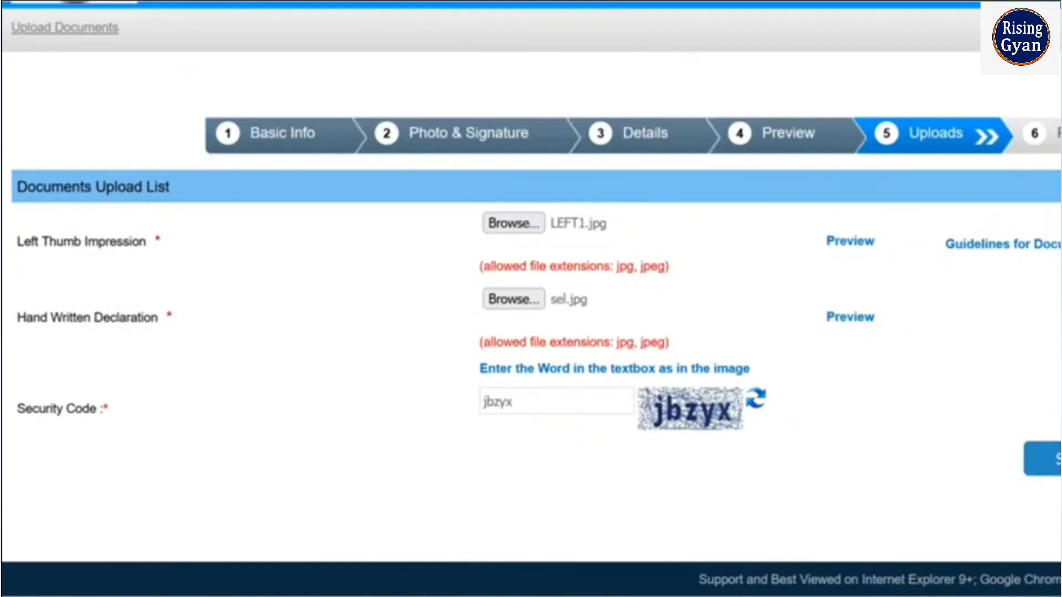
Step: Submit the uploaded documents and proceed to the online fee payment, entering the displayed security code on each page
key(Return)
click(647, 330)
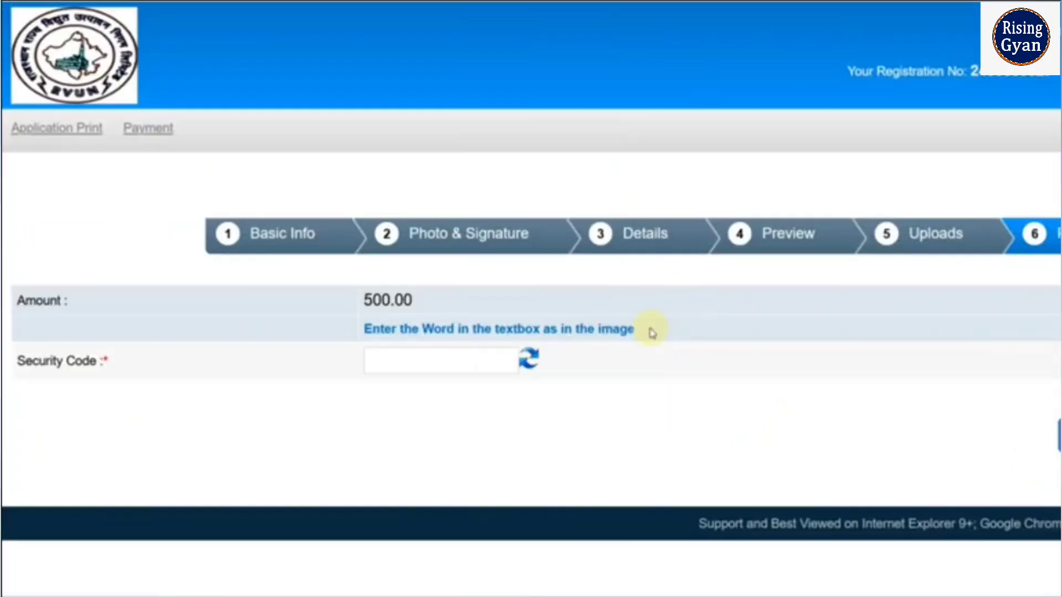
click(436, 353)
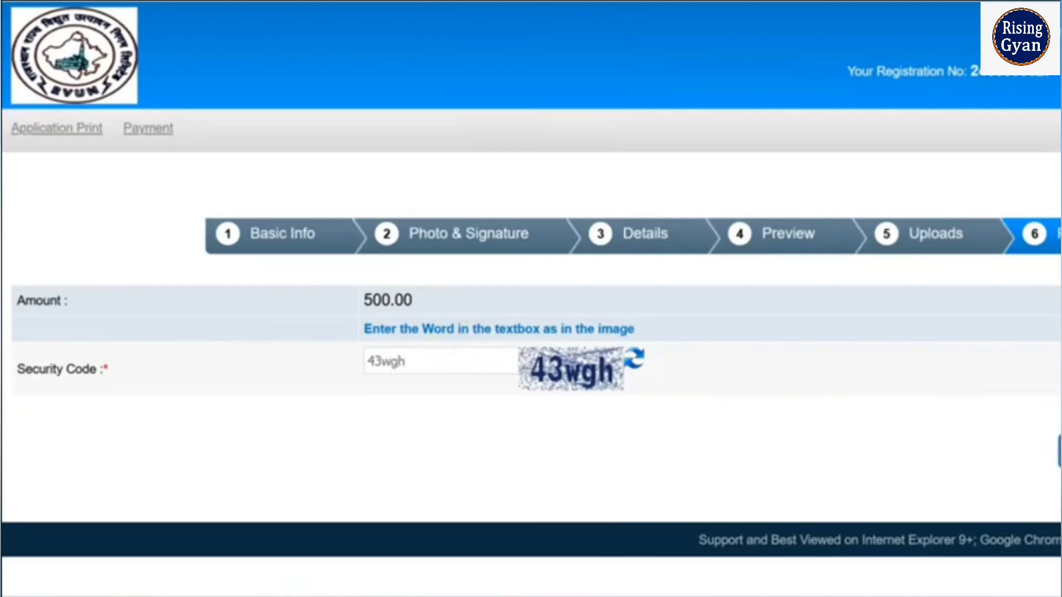
key(Return)
click(647, 317)
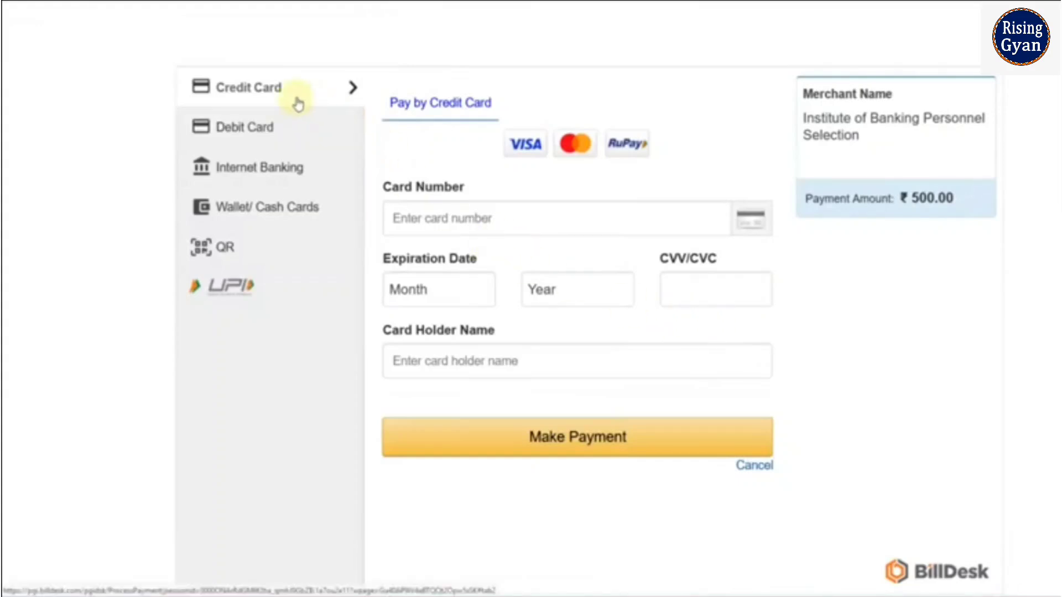
Step: Look through the debit card, internet banking, QR and UPI payment options, choose BHIM UPI by QR and make the payment
click(280, 141)
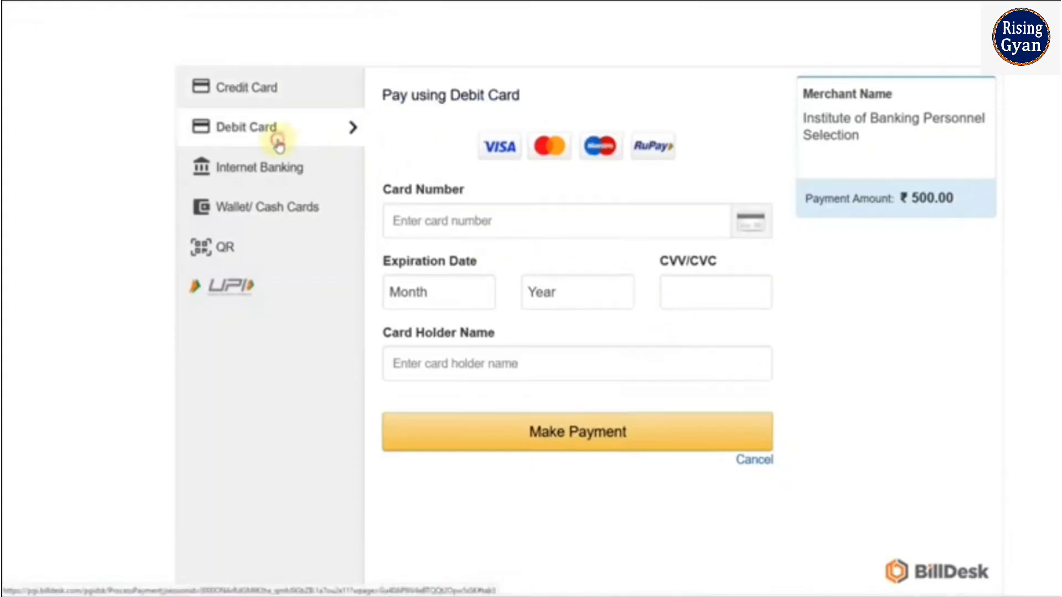
click(290, 175)
click(263, 253)
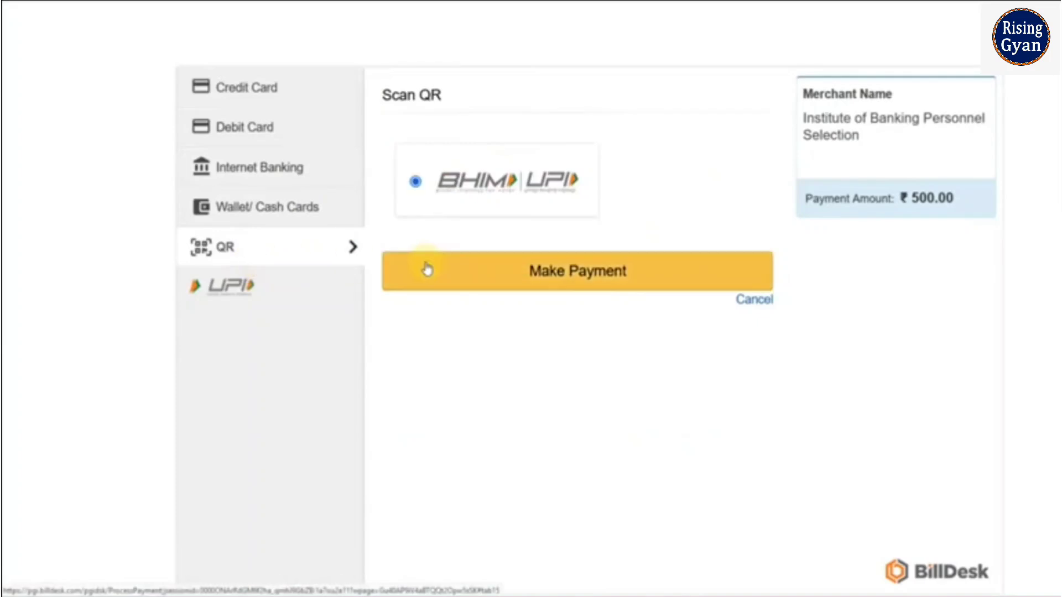
click(281, 298)
click(296, 257)
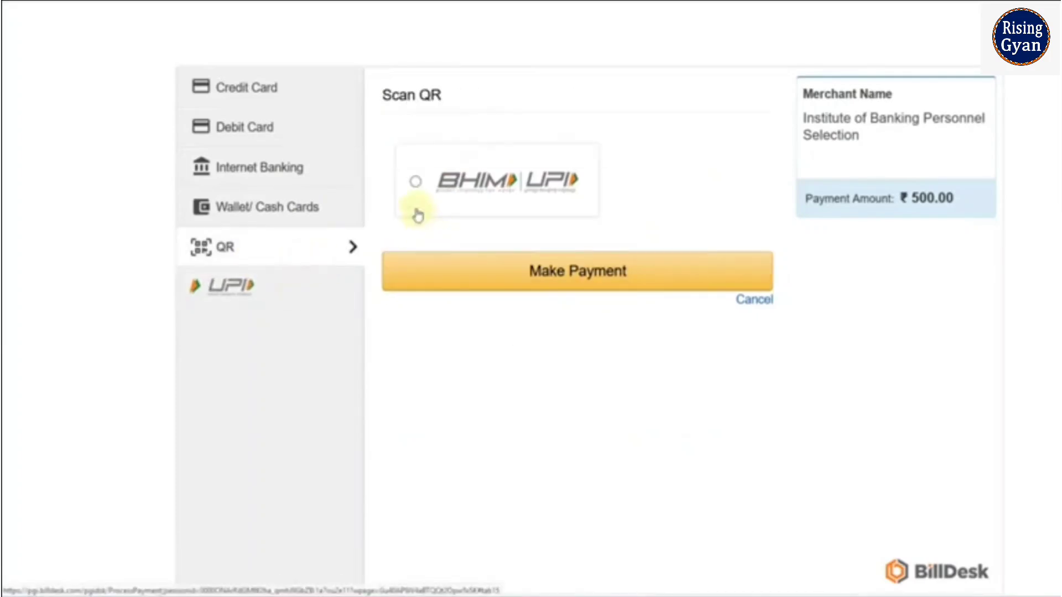
click(442, 192)
click(576, 287)
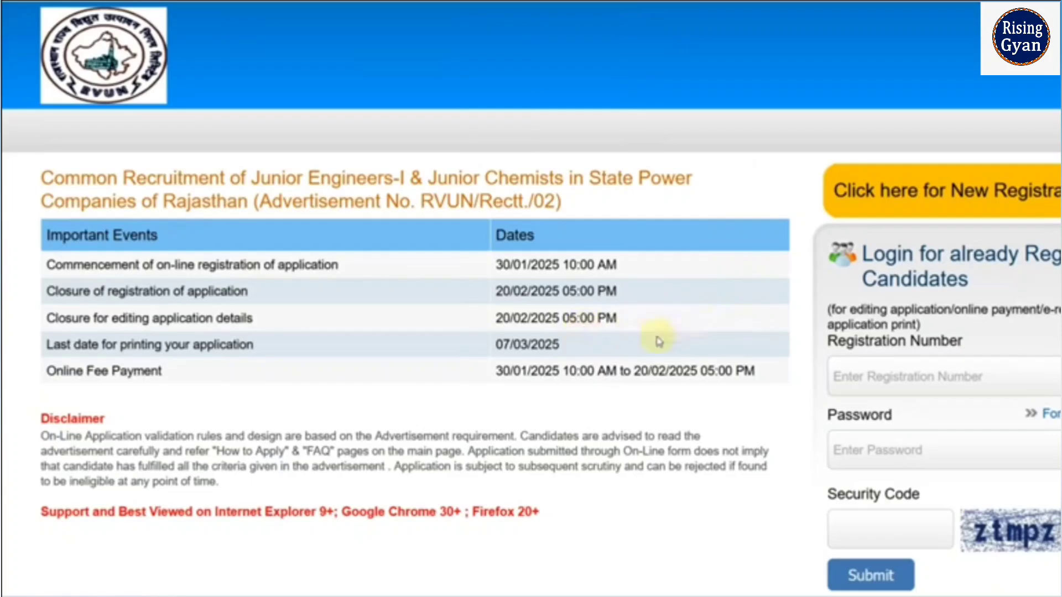
scroll(695, 354, down, 2)
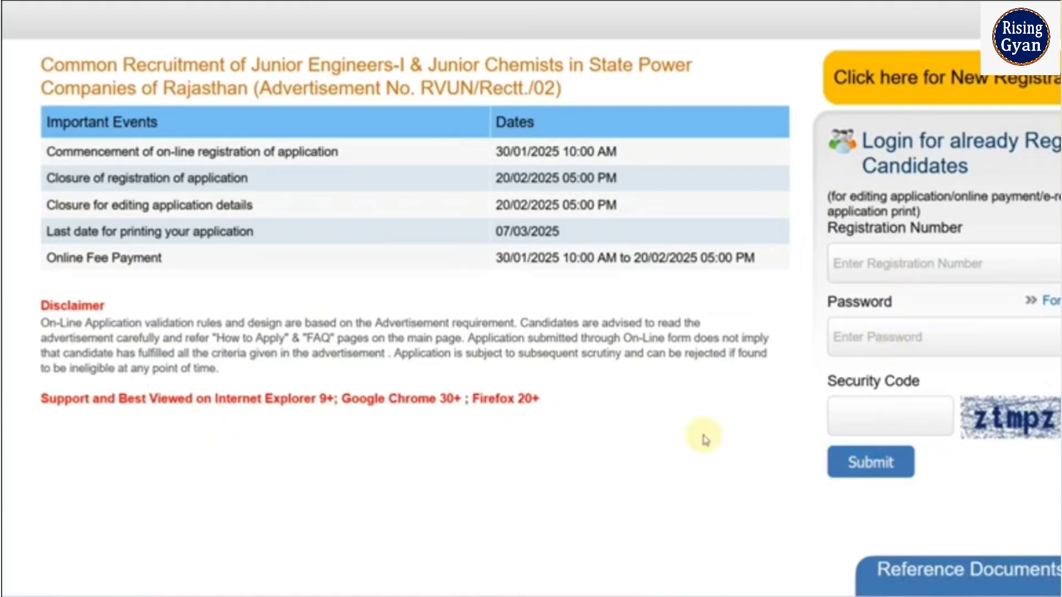
scroll(703, 440, up, 2)
scroll(704, 440, up, 1)
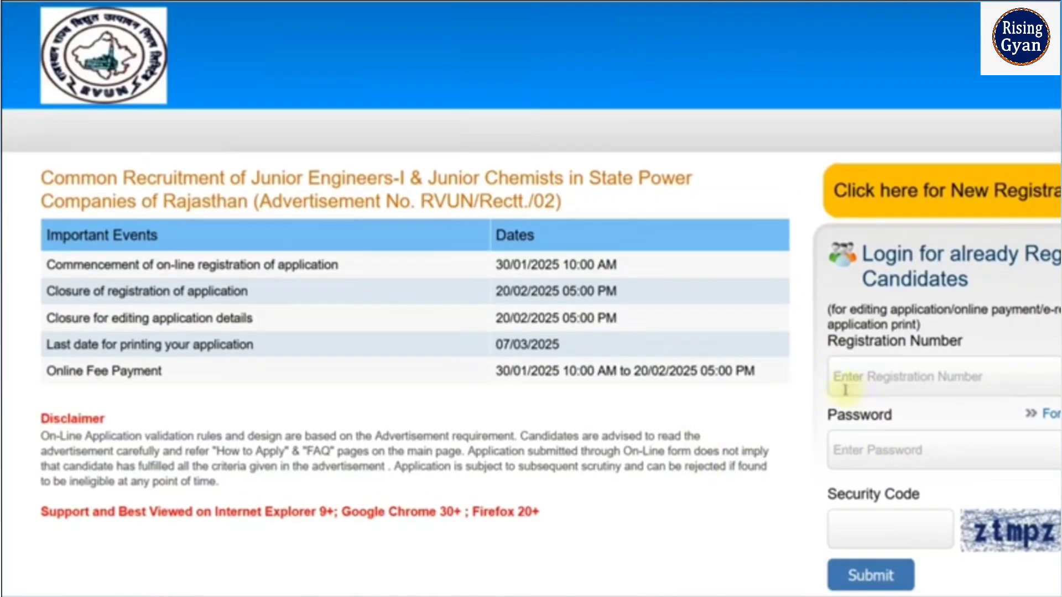